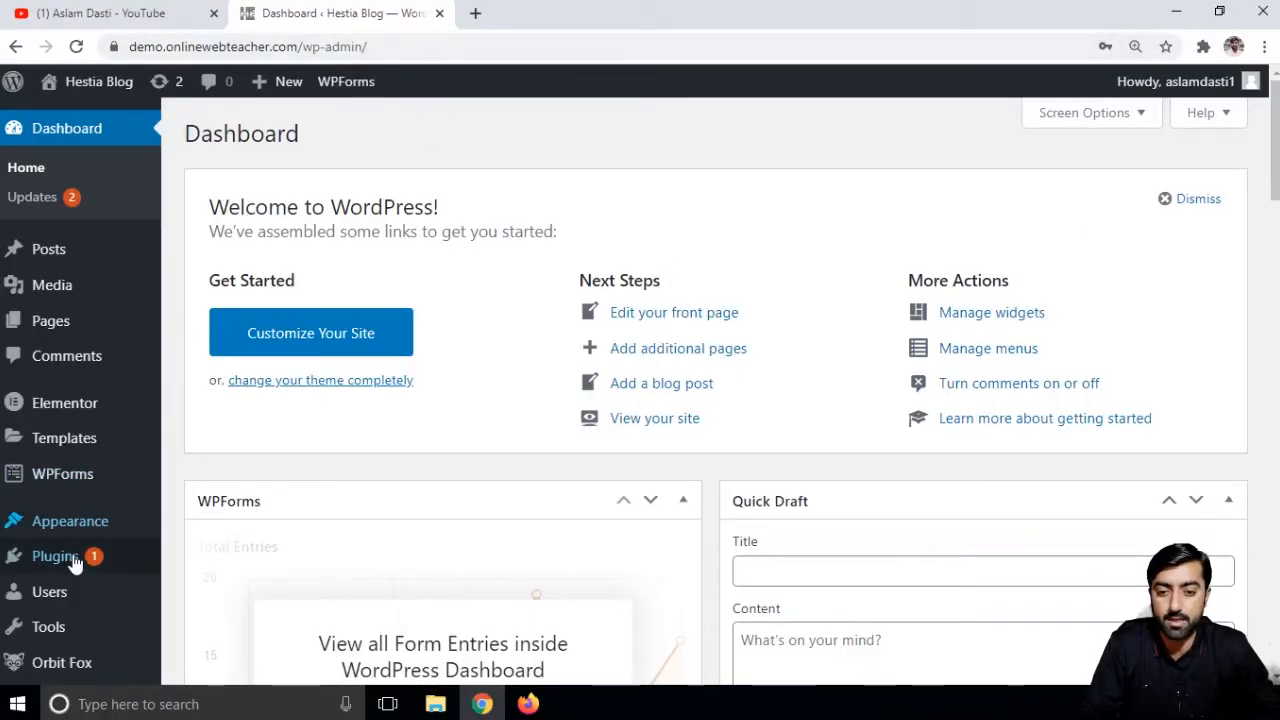
- Install and activate the 'Compress JPEG & PNG images' plugin found by searching 'tiny png'
mouse_move(68, 565)
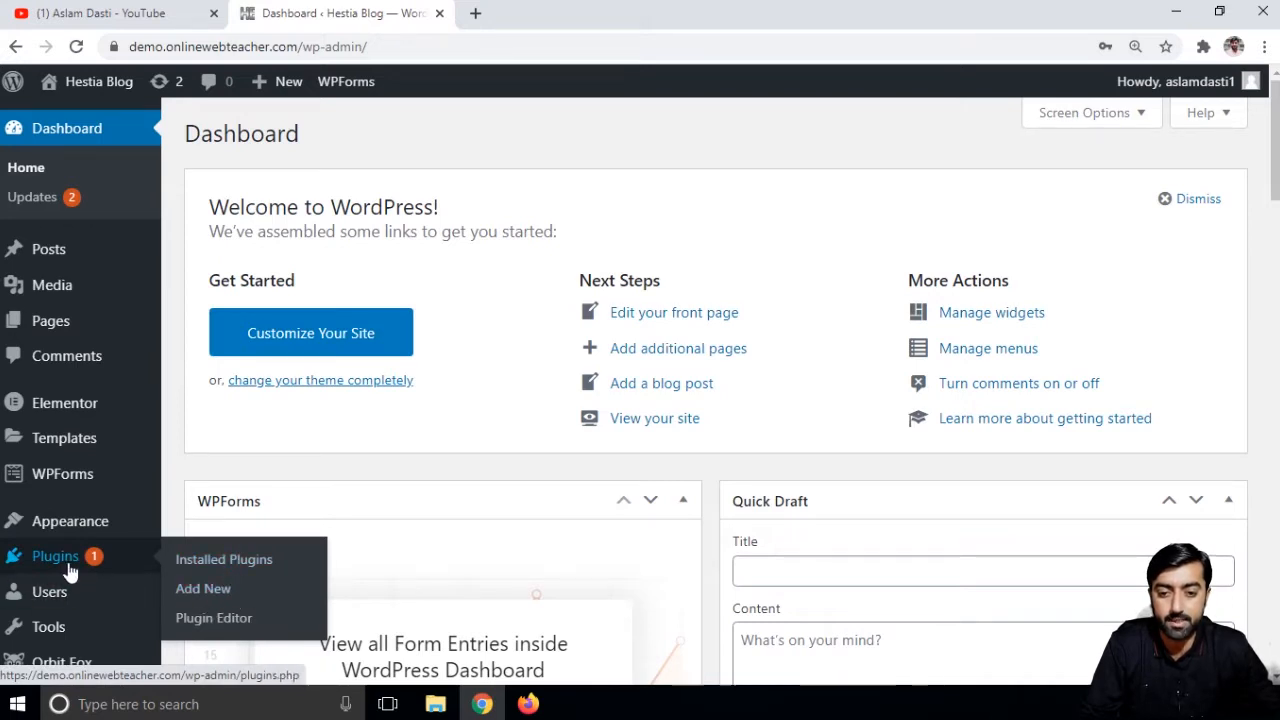
left_click(213, 606)
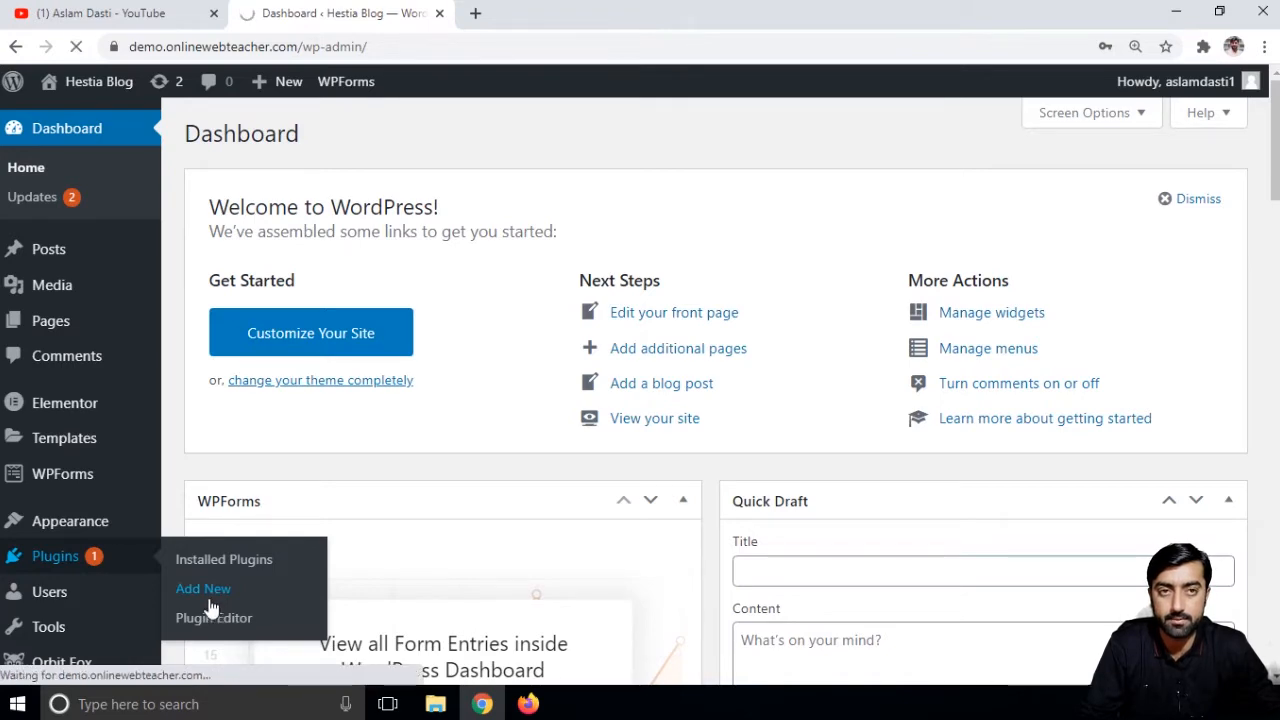
left_click(1076, 200)
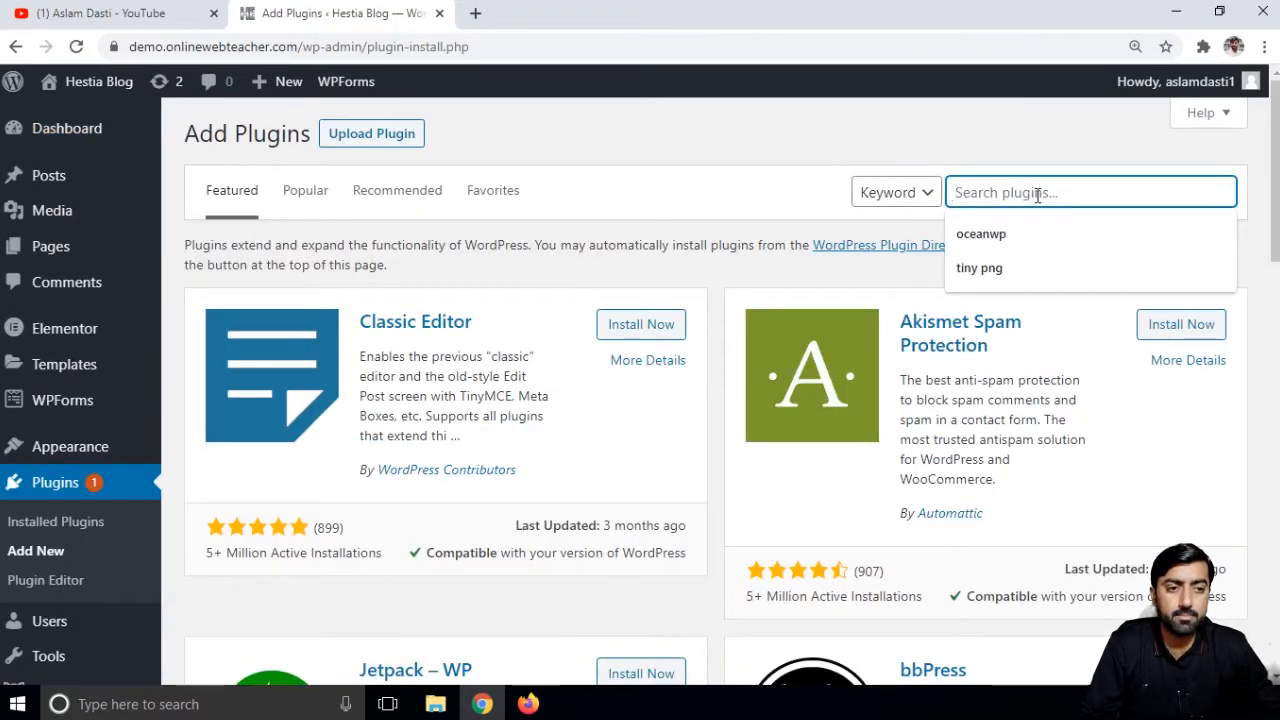
left_click(1006, 276)
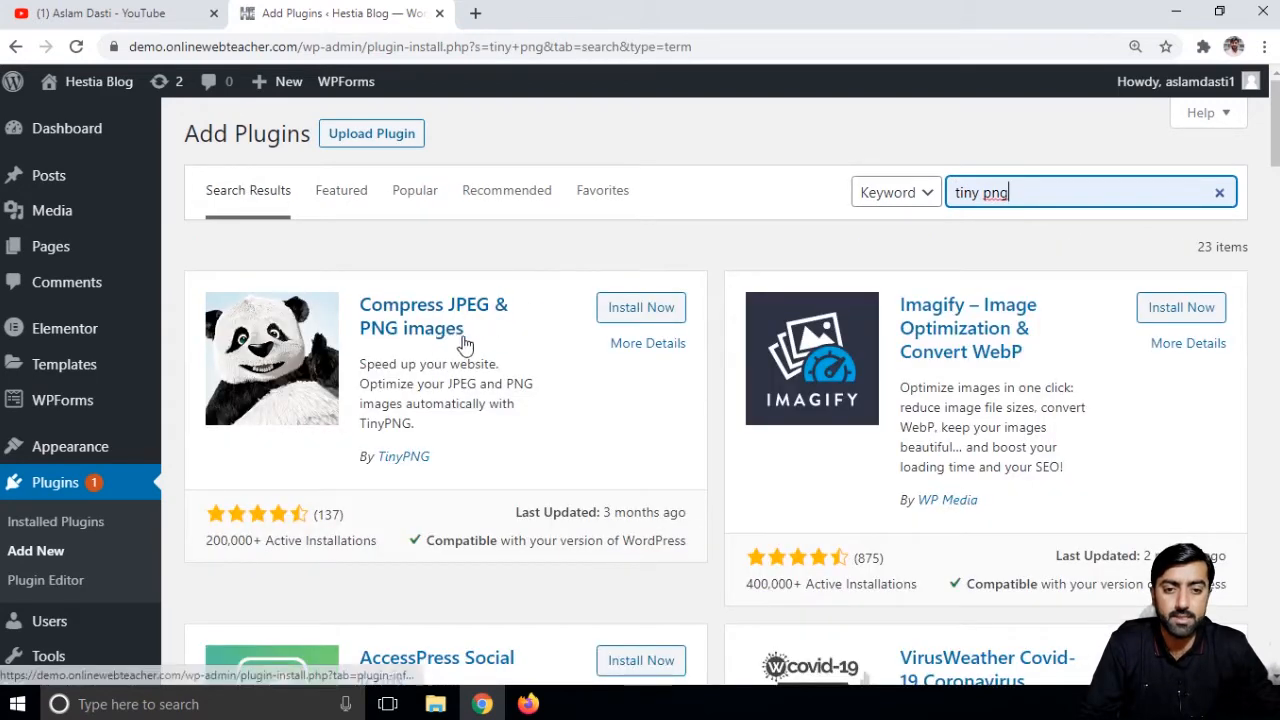
left_click(644, 310)
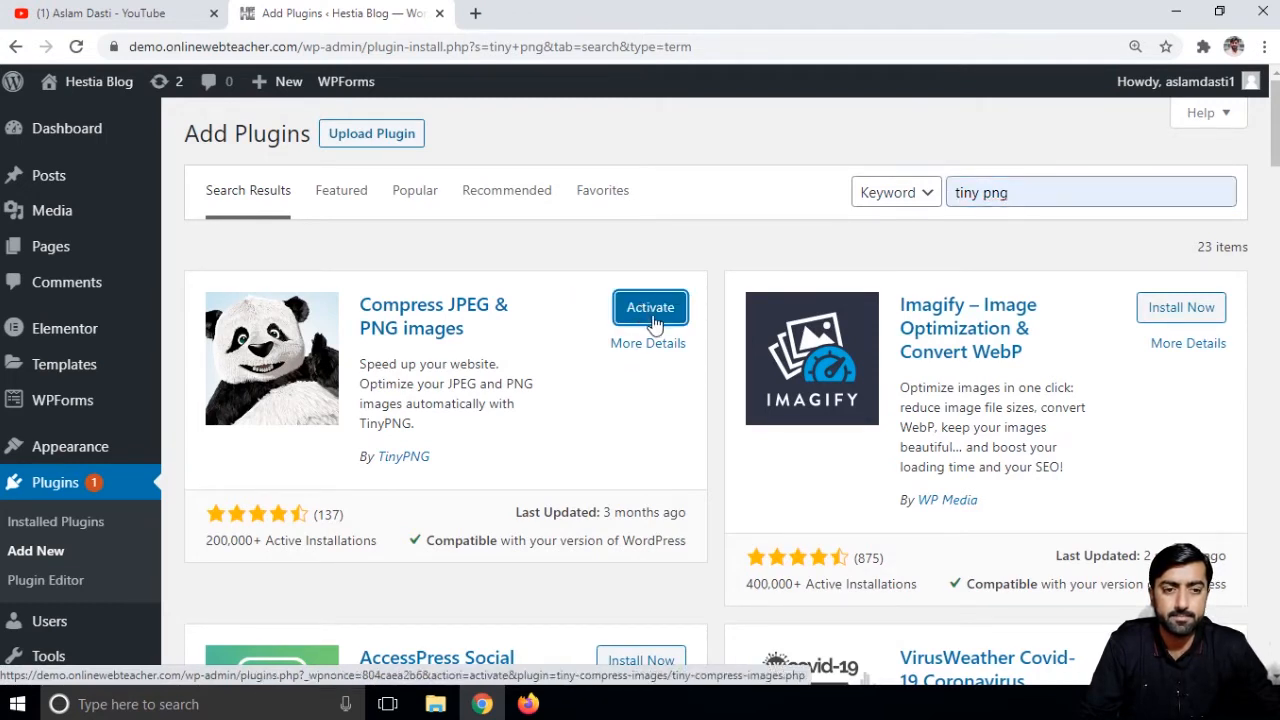
left_click(653, 316)
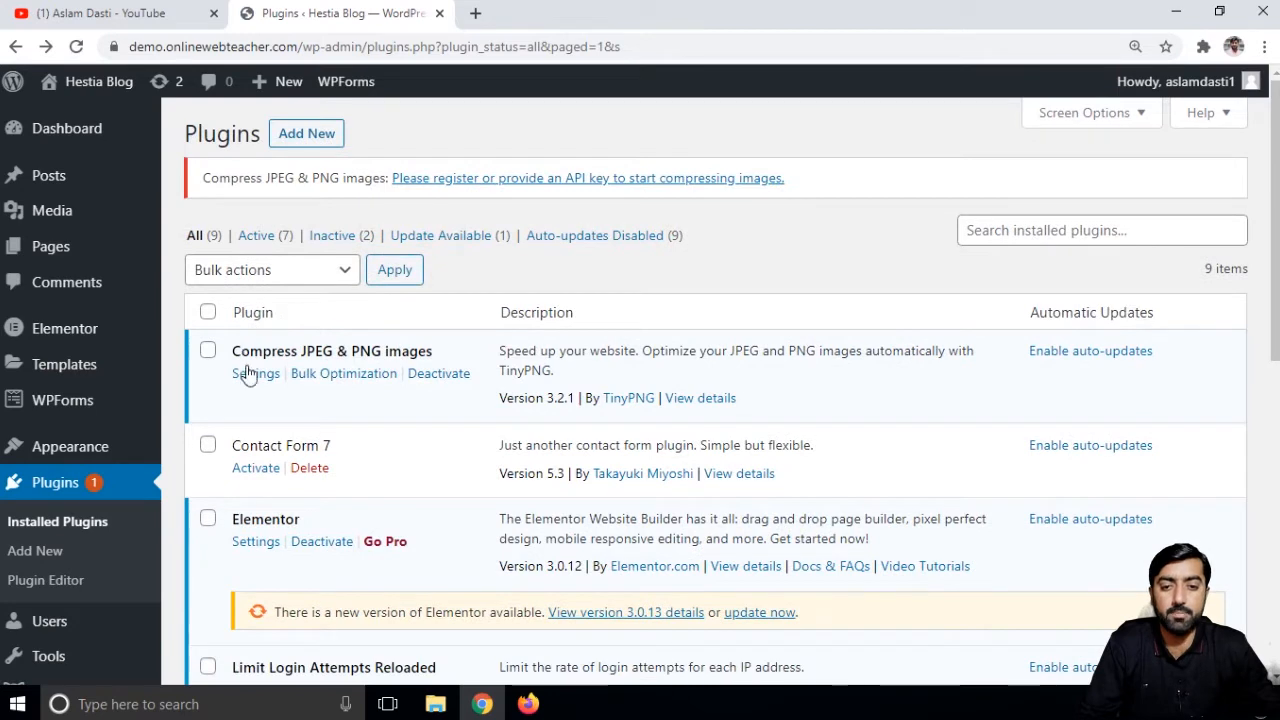
- Review the plugin's Bulk Optimization page: 4 images, 20 uncompressed sizes, 0% savings
left_click(342, 378)
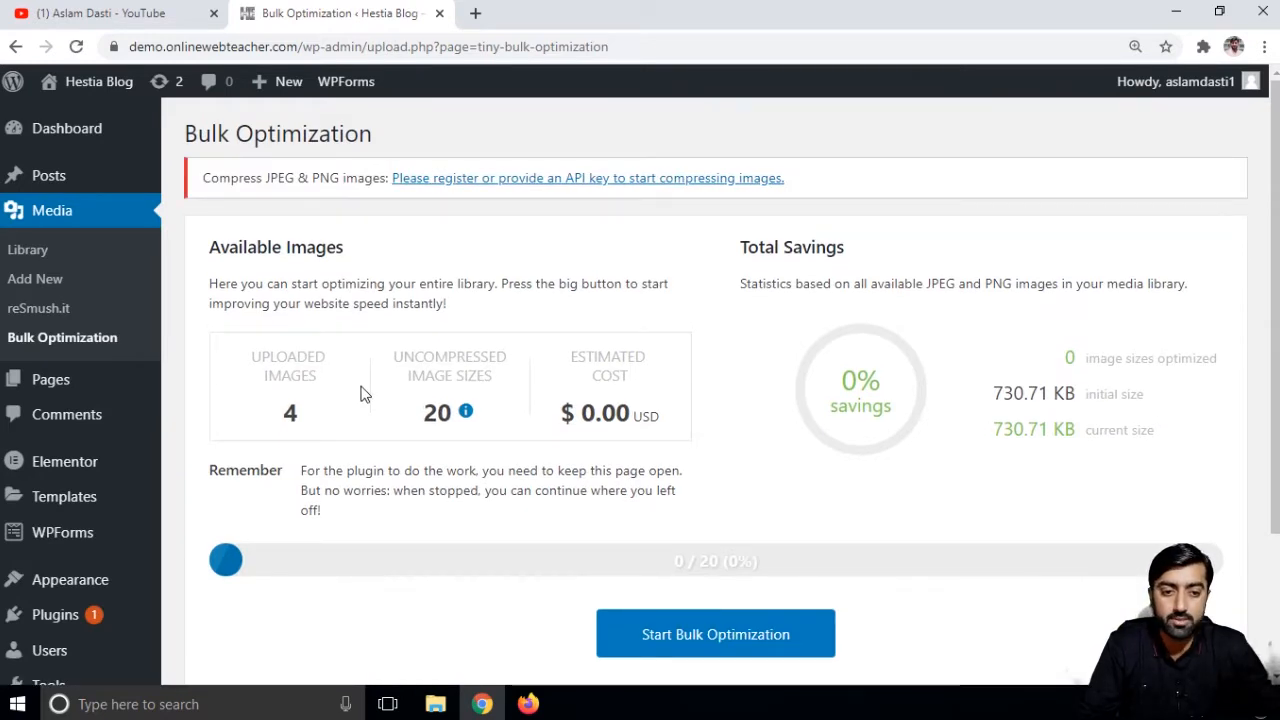
scroll(966, 558, "down", 1)
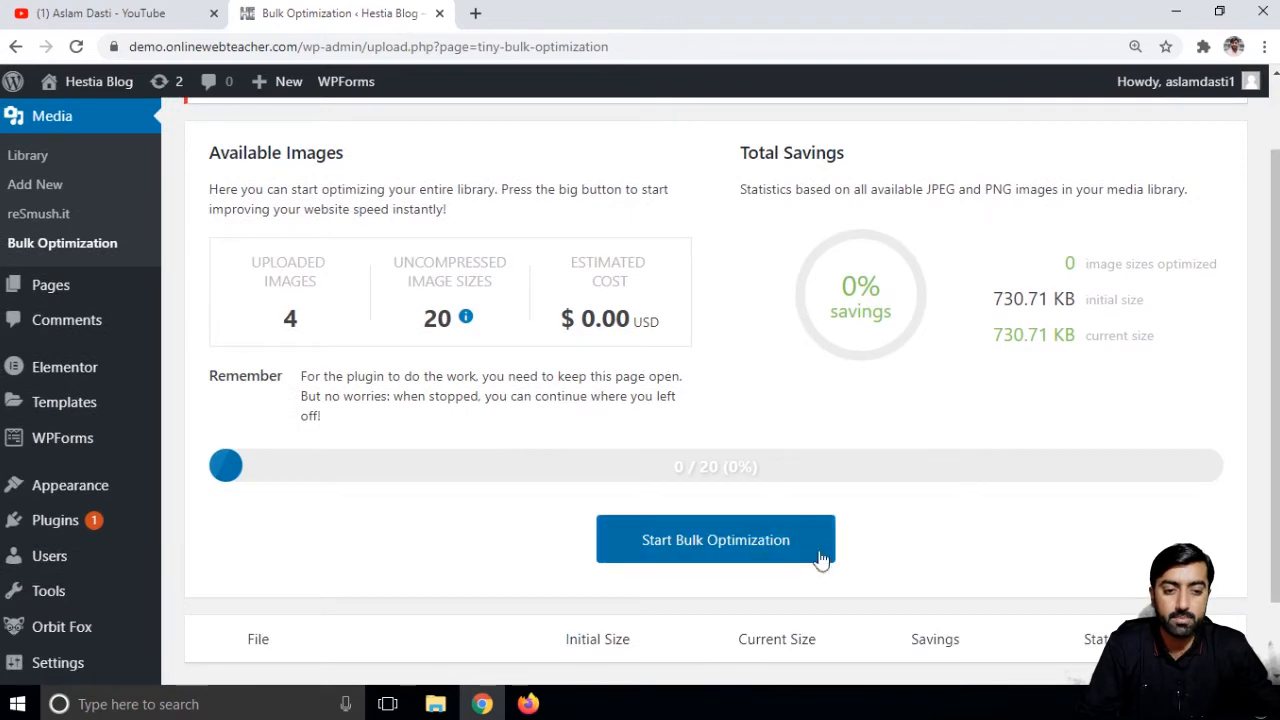
scroll(729, 543, "down", 1)
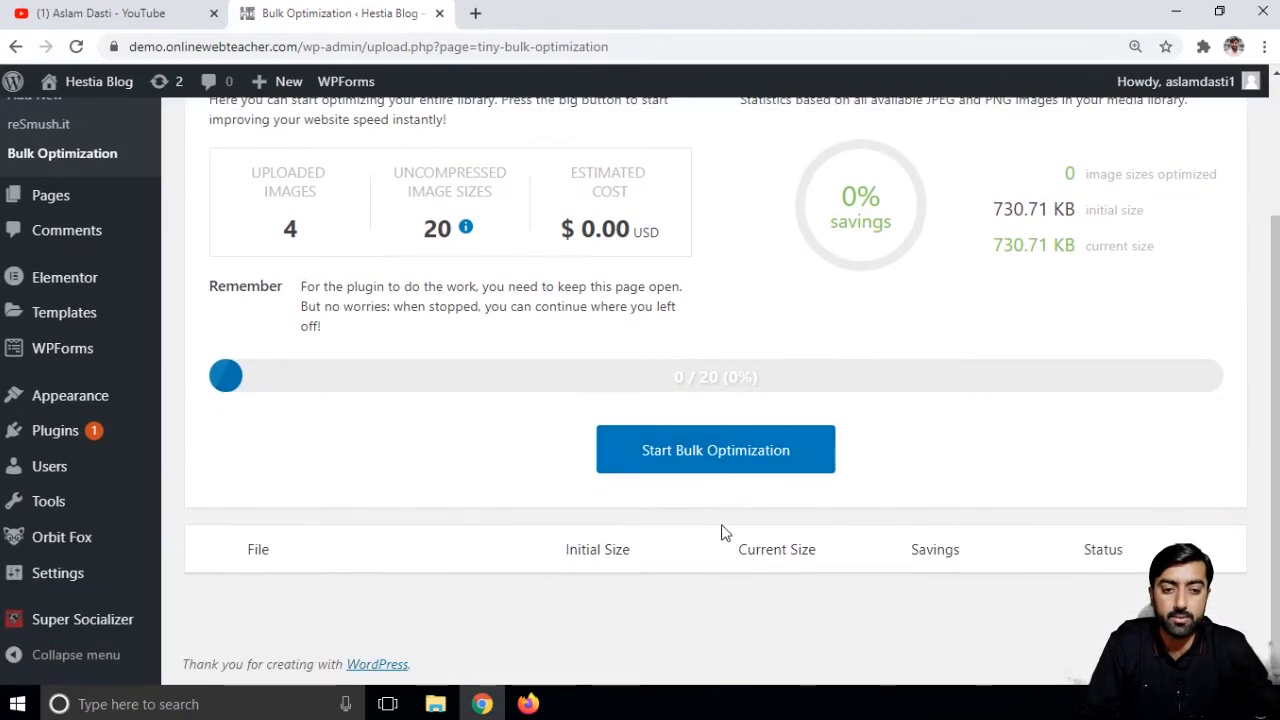
scroll(700, 430, "up", 2)
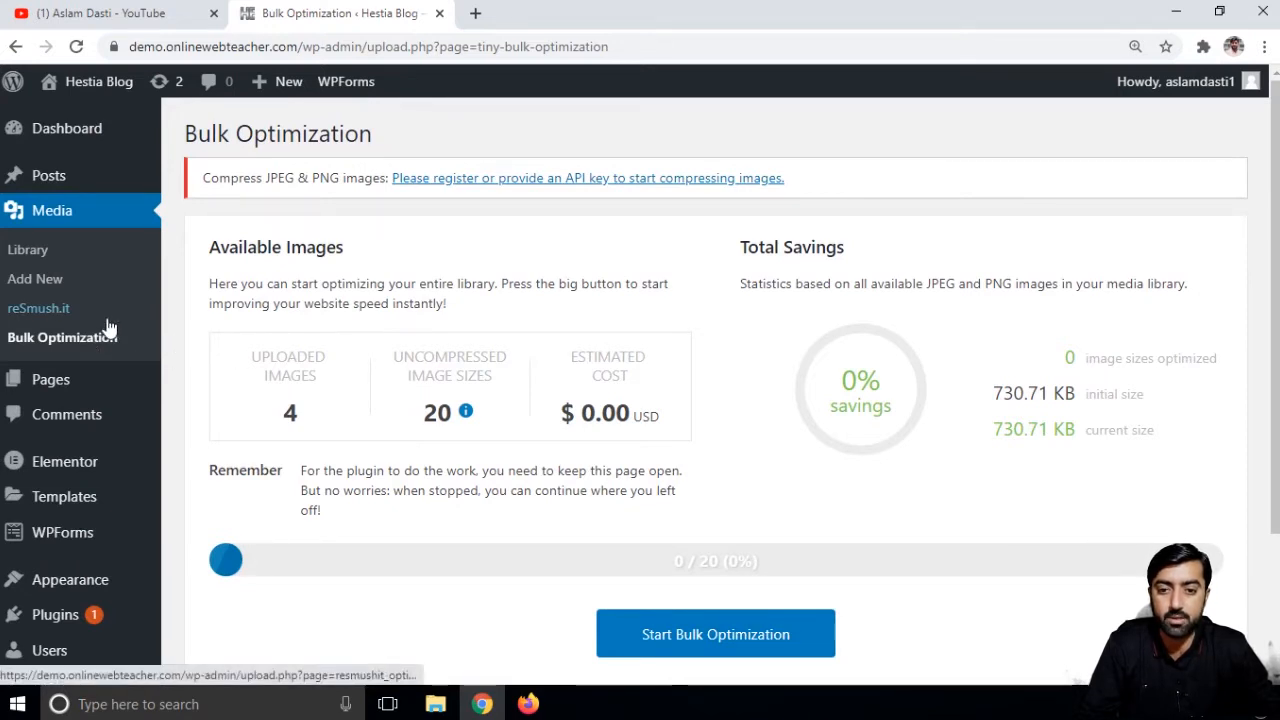
scroll(323, 277, "down", 2)
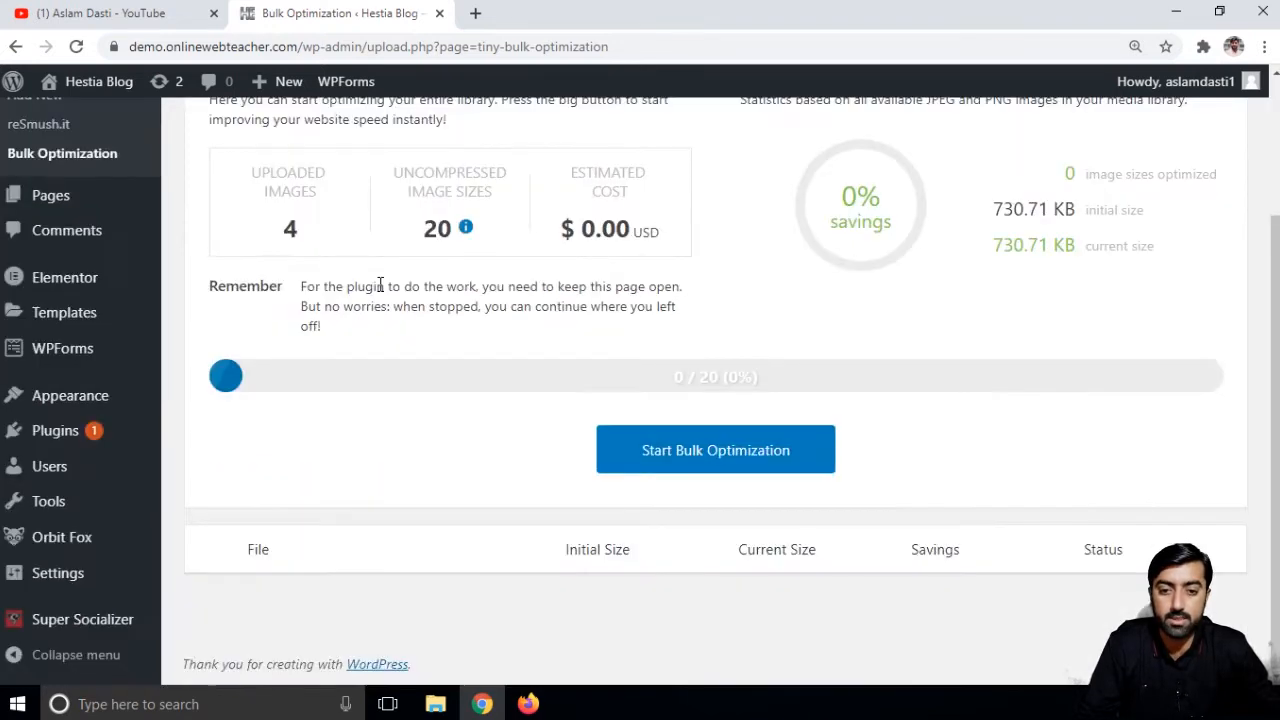
scroll(357, 297, "up", 2)
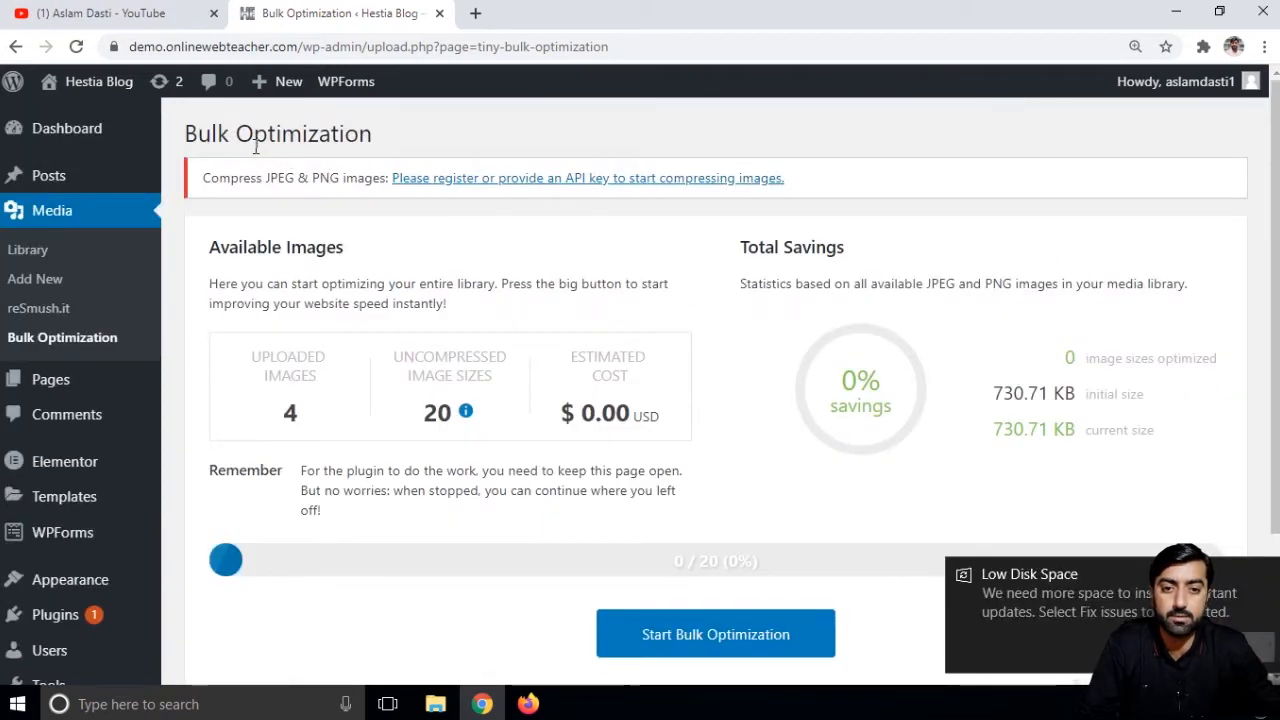
- Register a Tinify account from the plugin settings with the user's name and e-mail address
left_click(592, 180)
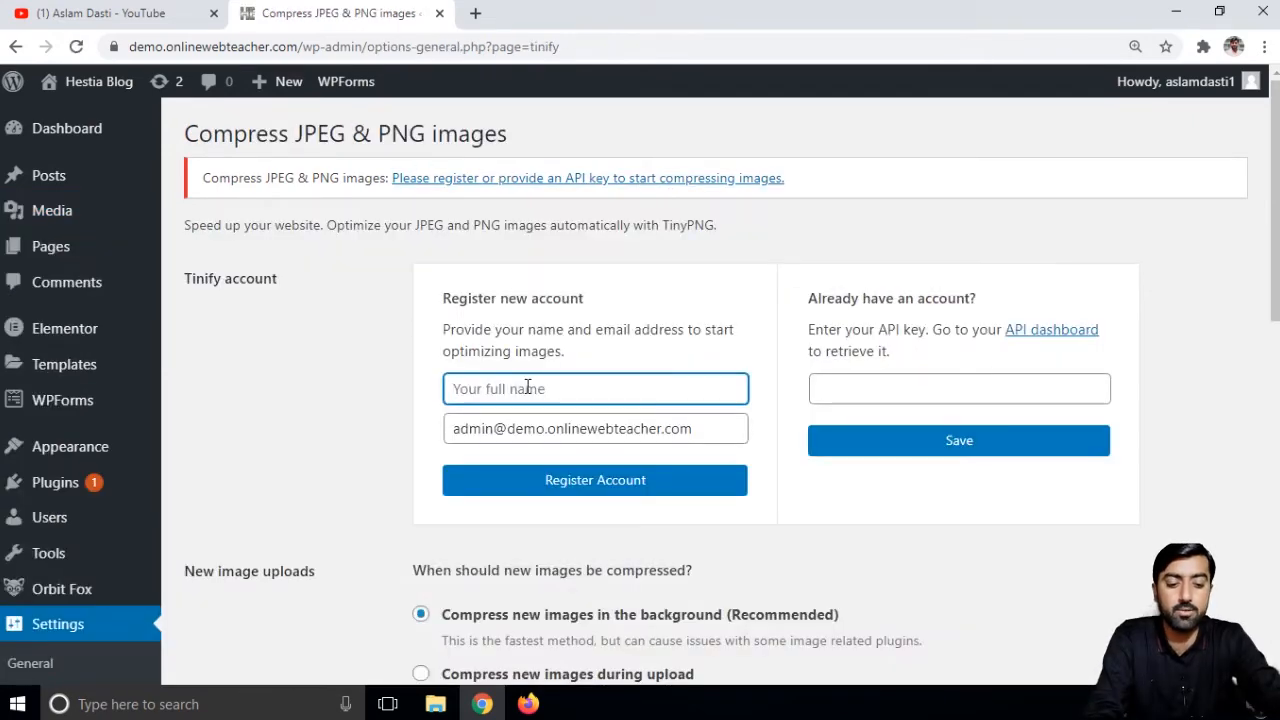
type("aslam")
key("Tab")
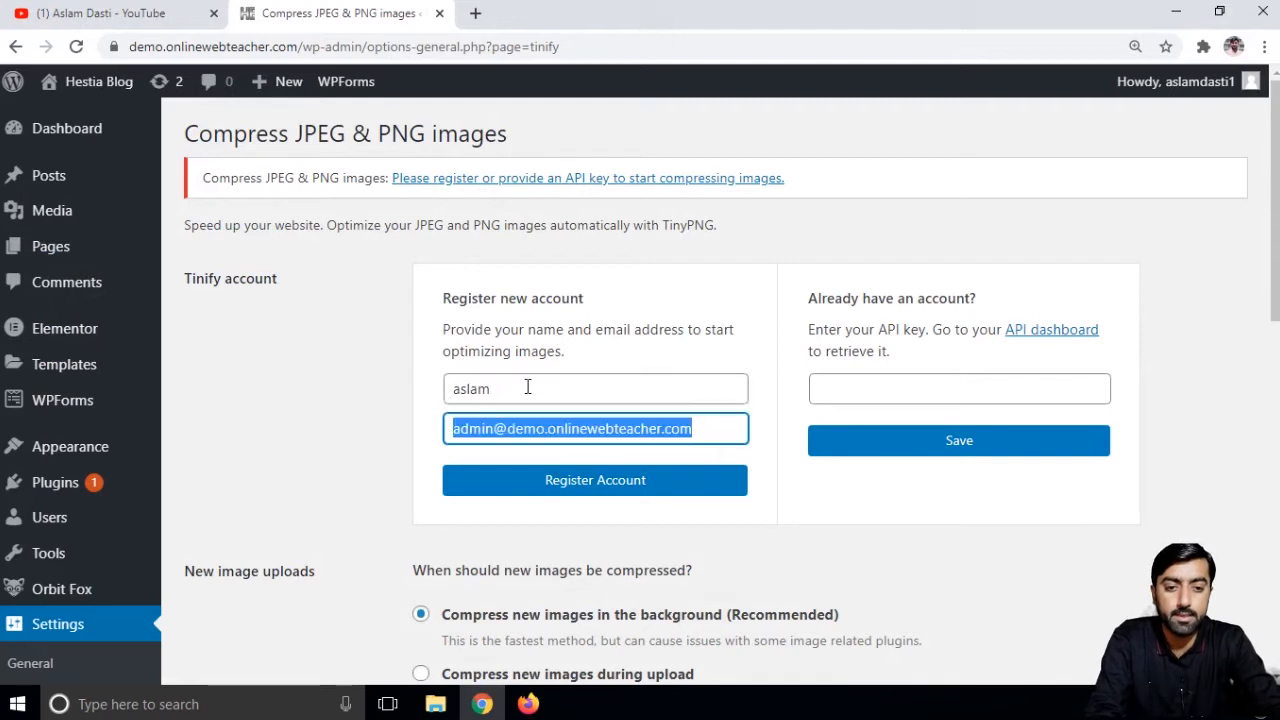
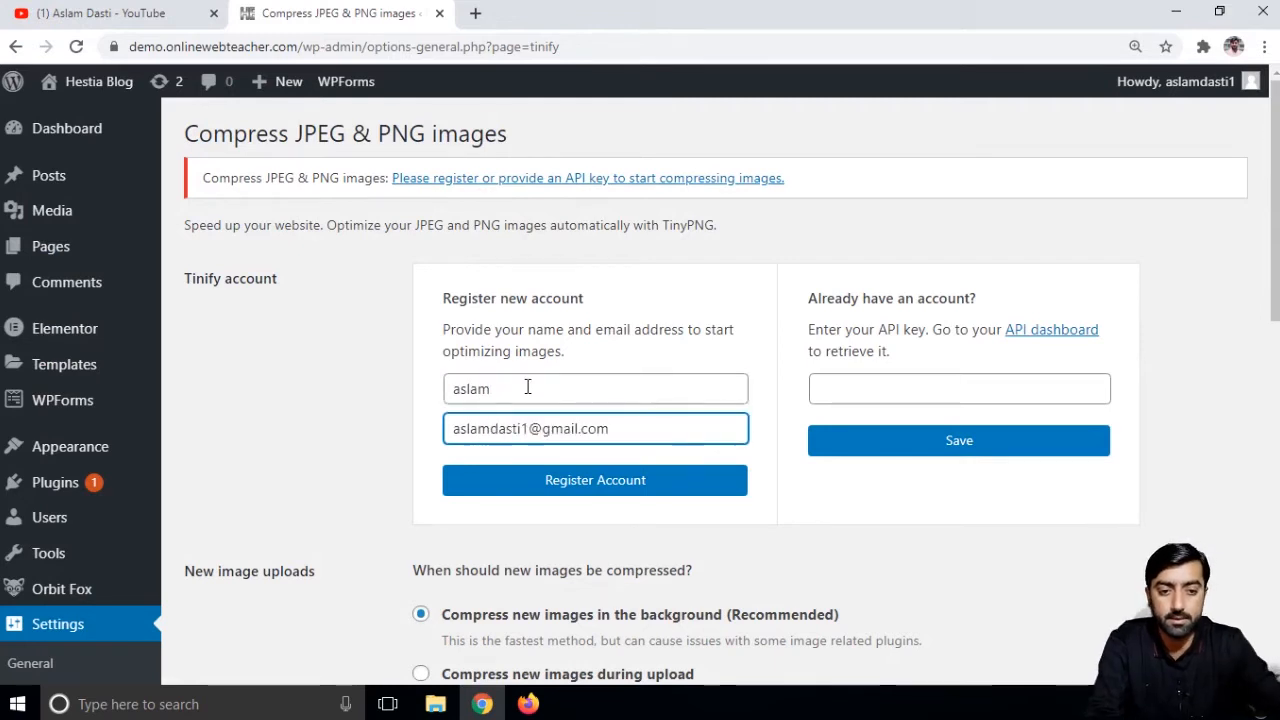
left_click(620, 485)
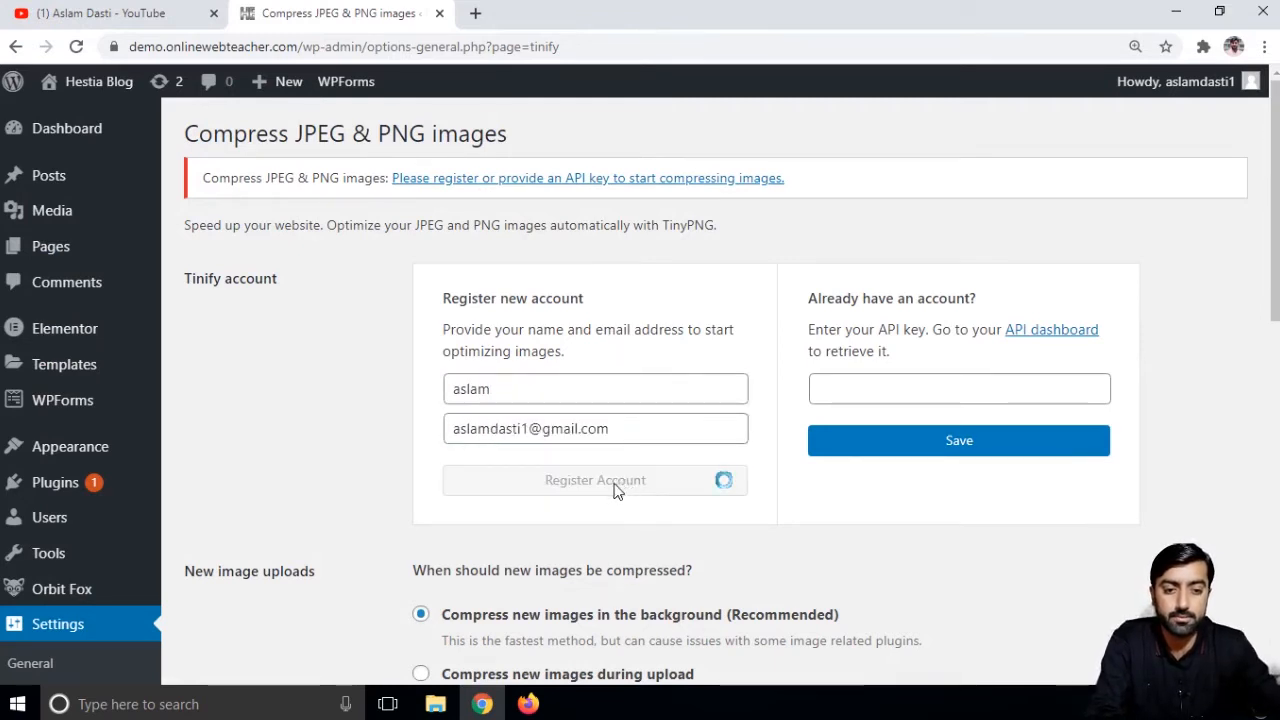
- Activate the Tinify account via the 'Activate your account' link in the Gmail confirmation email
left_click(475, 13)
left_click(1088, 94)
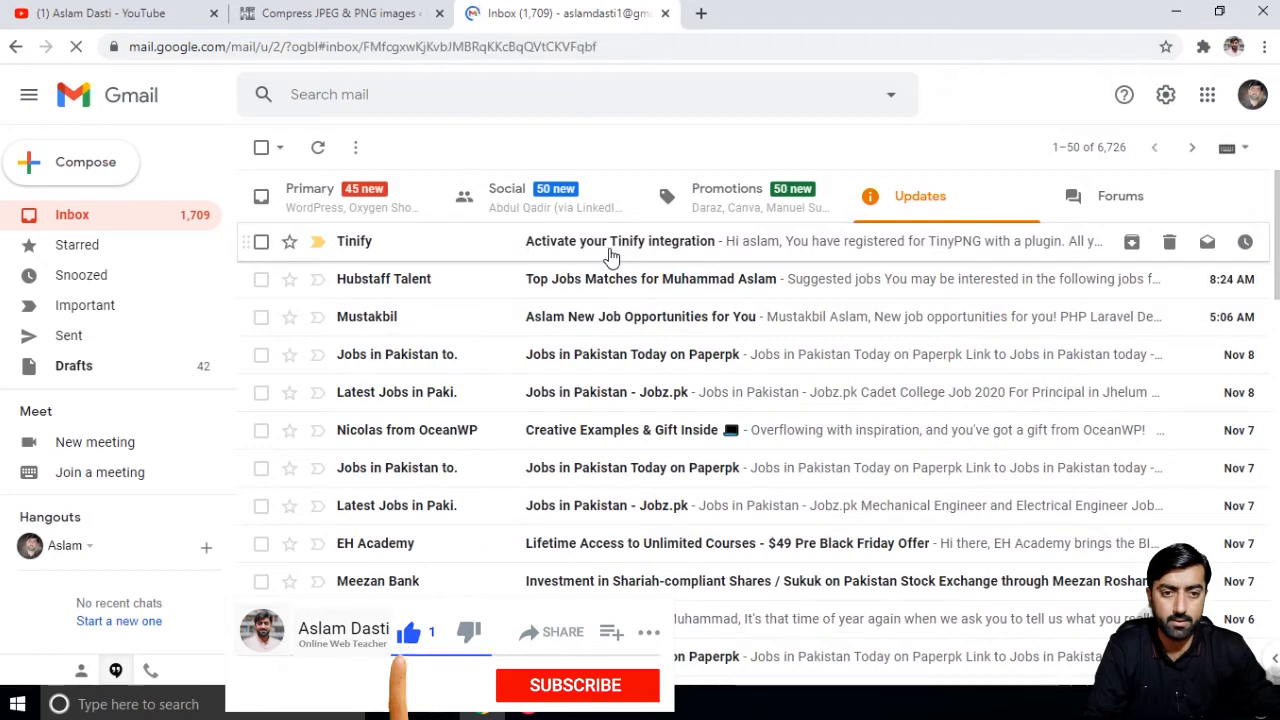
left_click(612, 250)
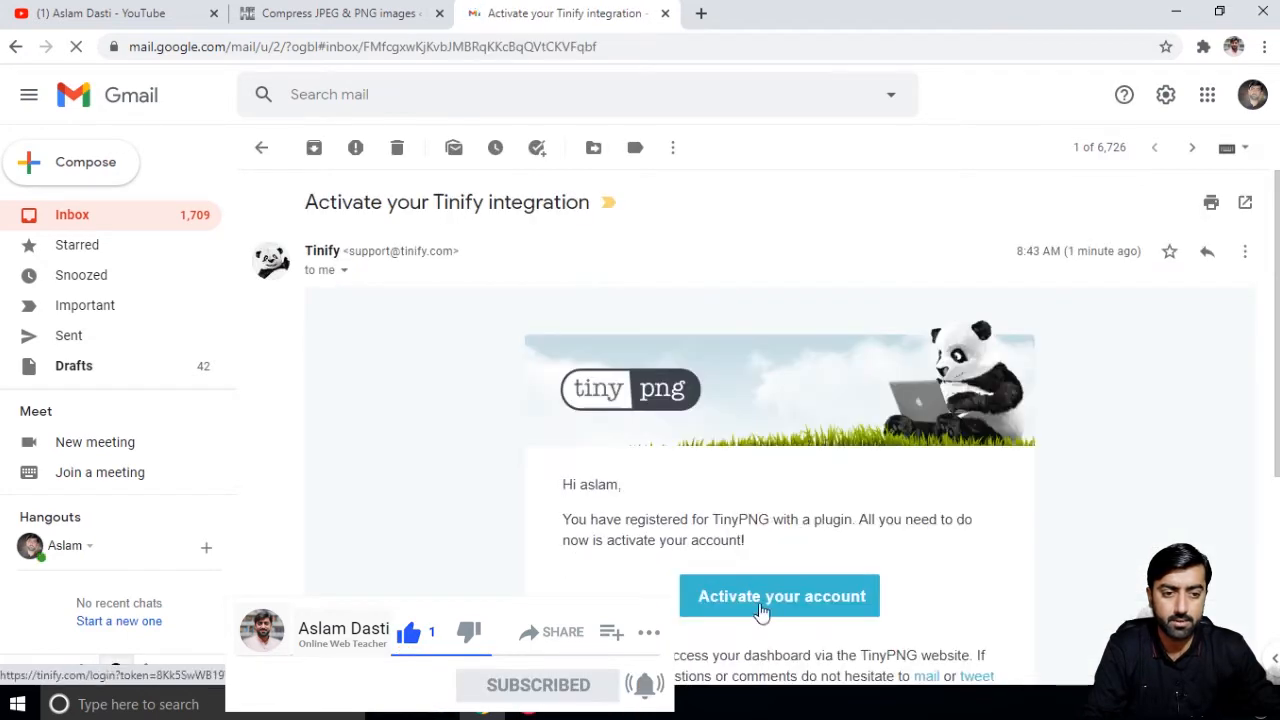
left_click(765, 596)
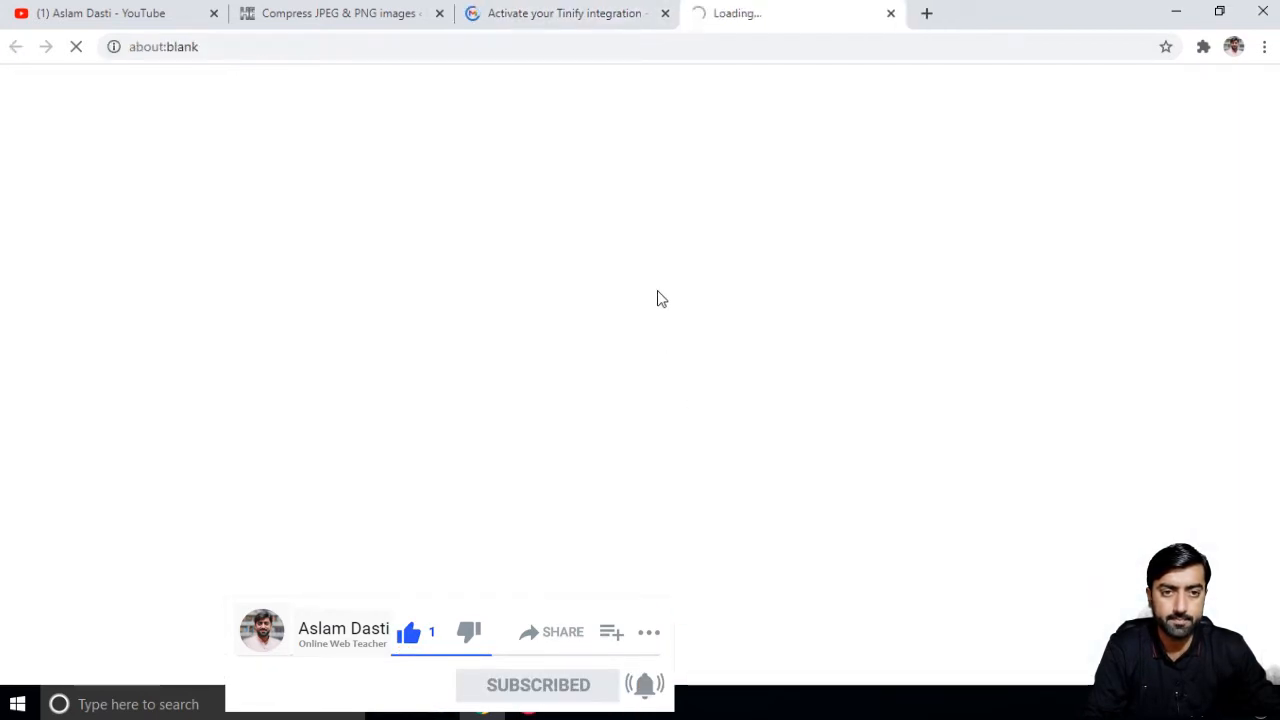
- Check the Rename/Enable/Remove key options for the plugin's API key, then return to WordPress
scroll(714, 297, "down", 2)
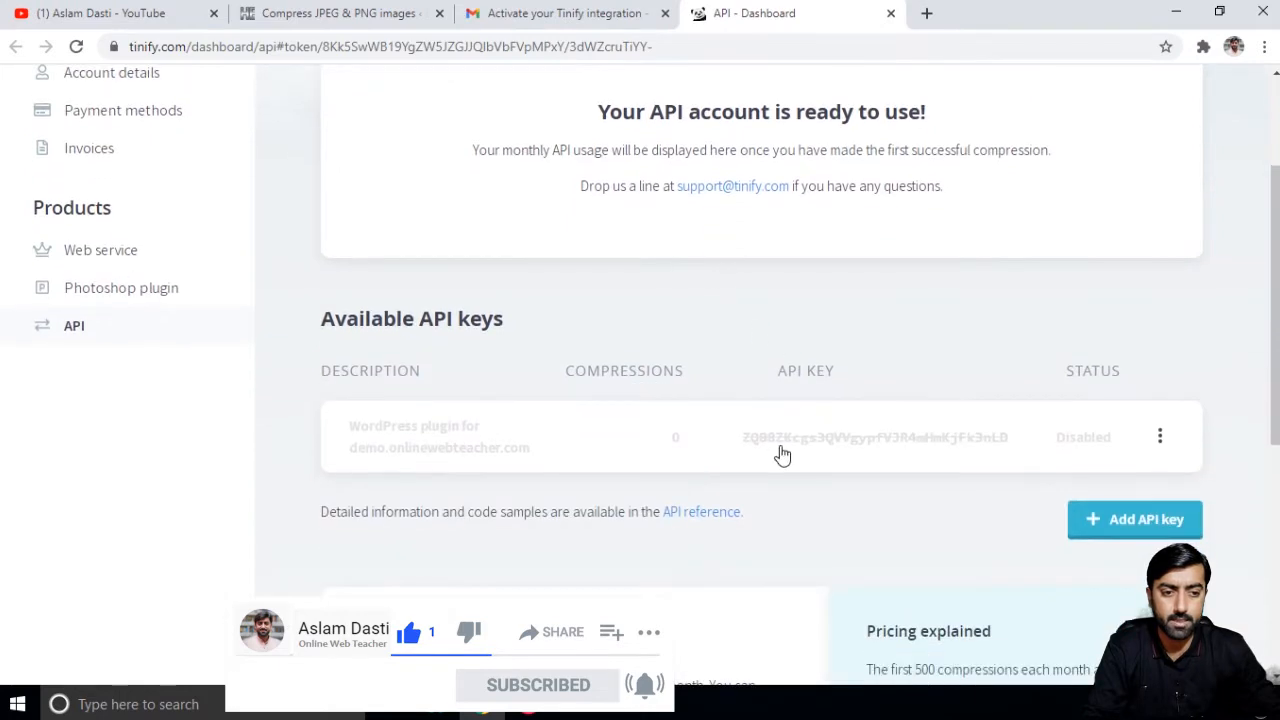
scroll(640, 302, "up", 2)
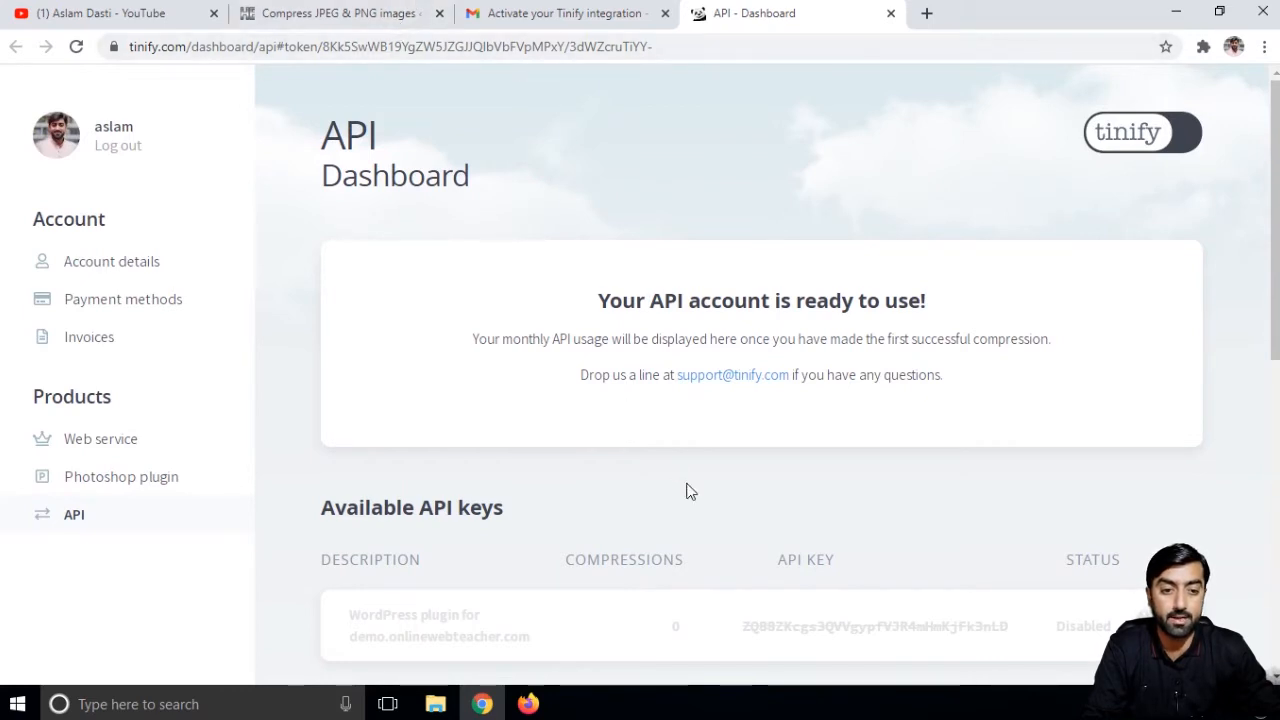
scroll(700, 475, "down", 3)
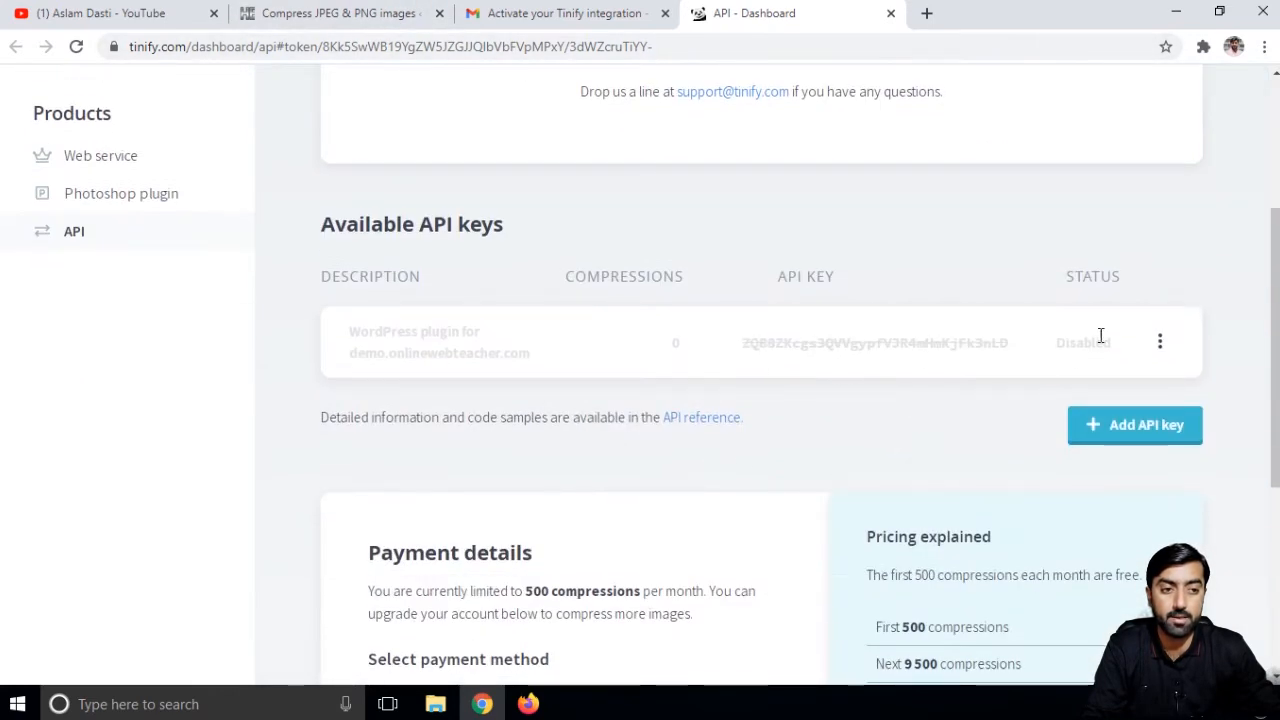
left_click(1165, 343)
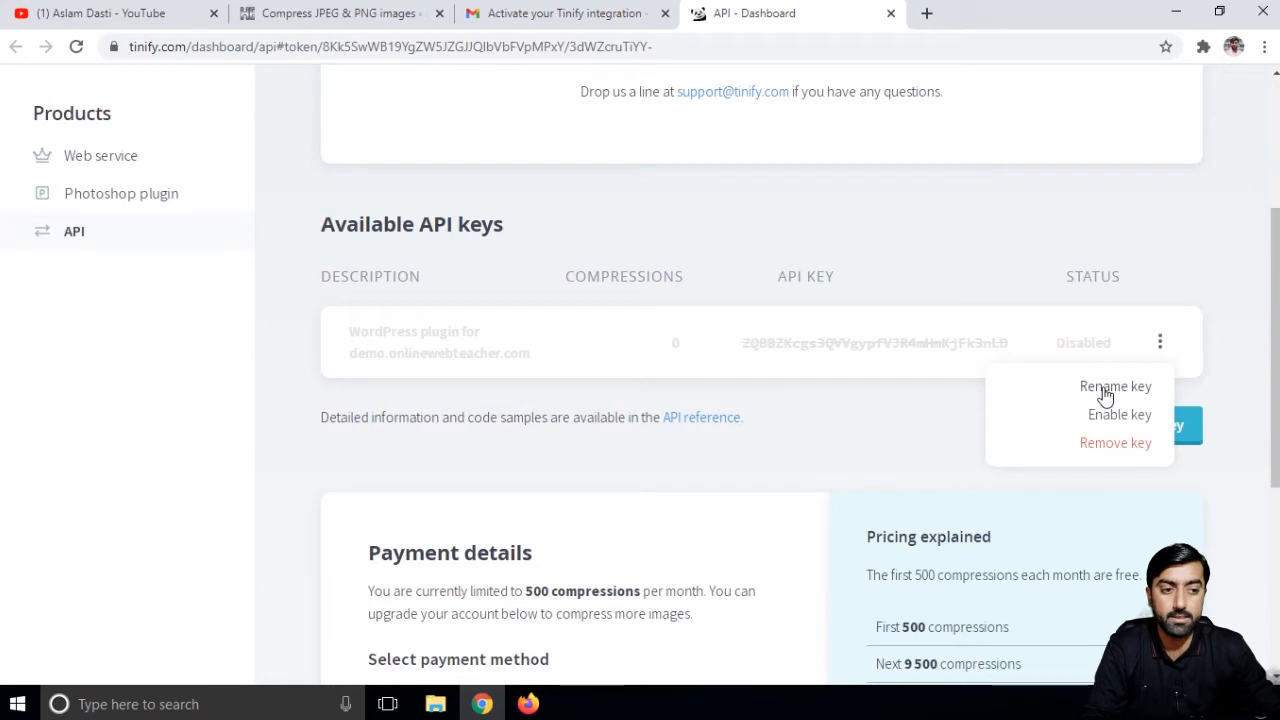
left_click(345, 13)
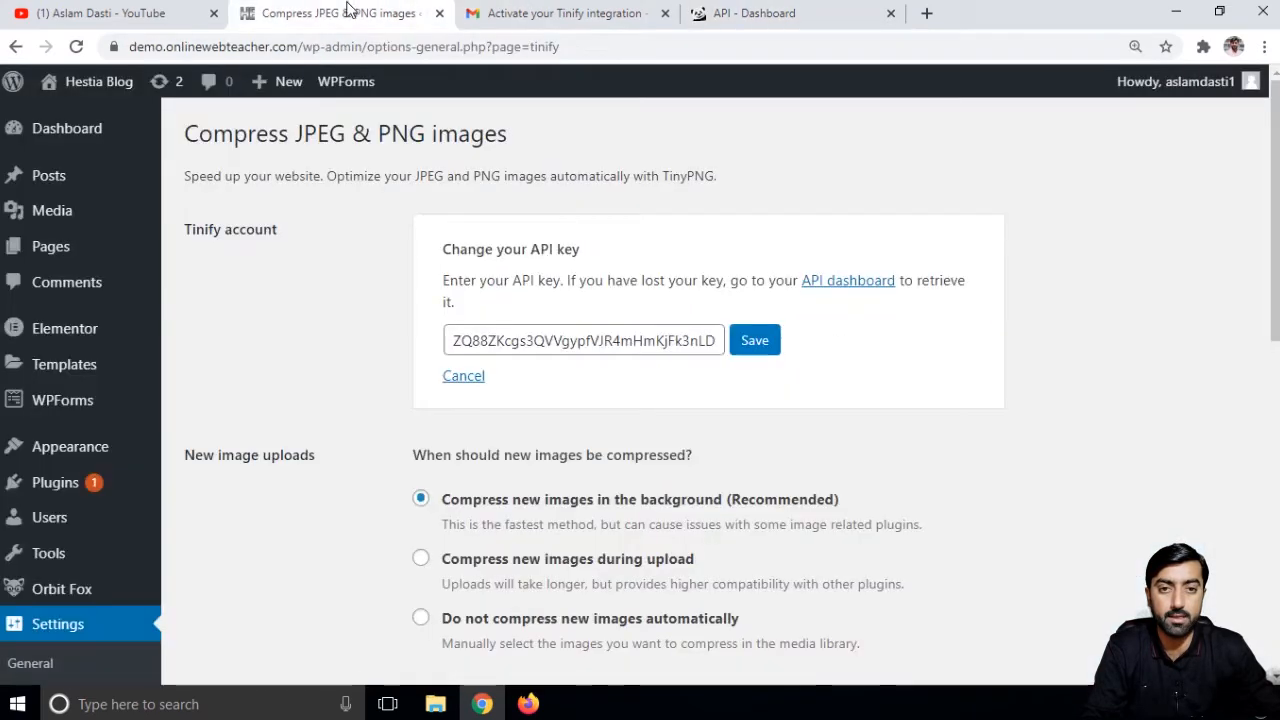
- Save the API key to connect the free-plan account and compress new images during upload
left_click(765, 341)
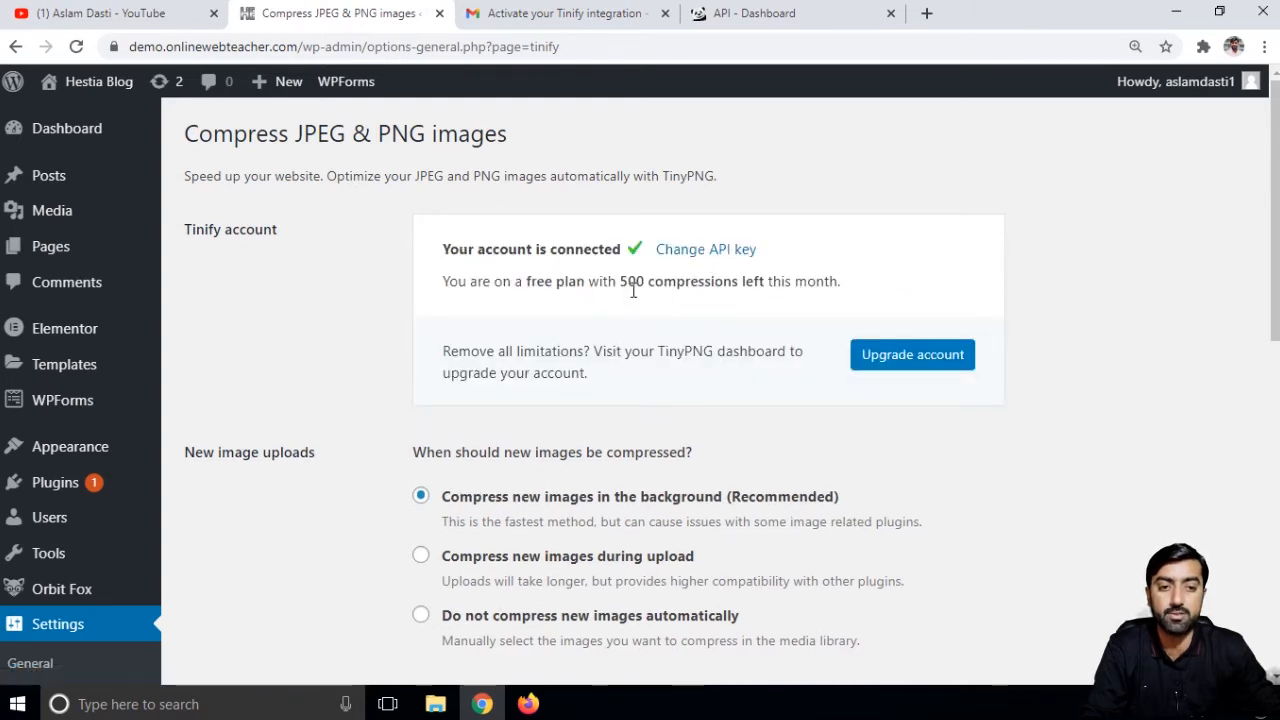
left_click_drag(621, 283, 845, 296)
left_click(787, 288)
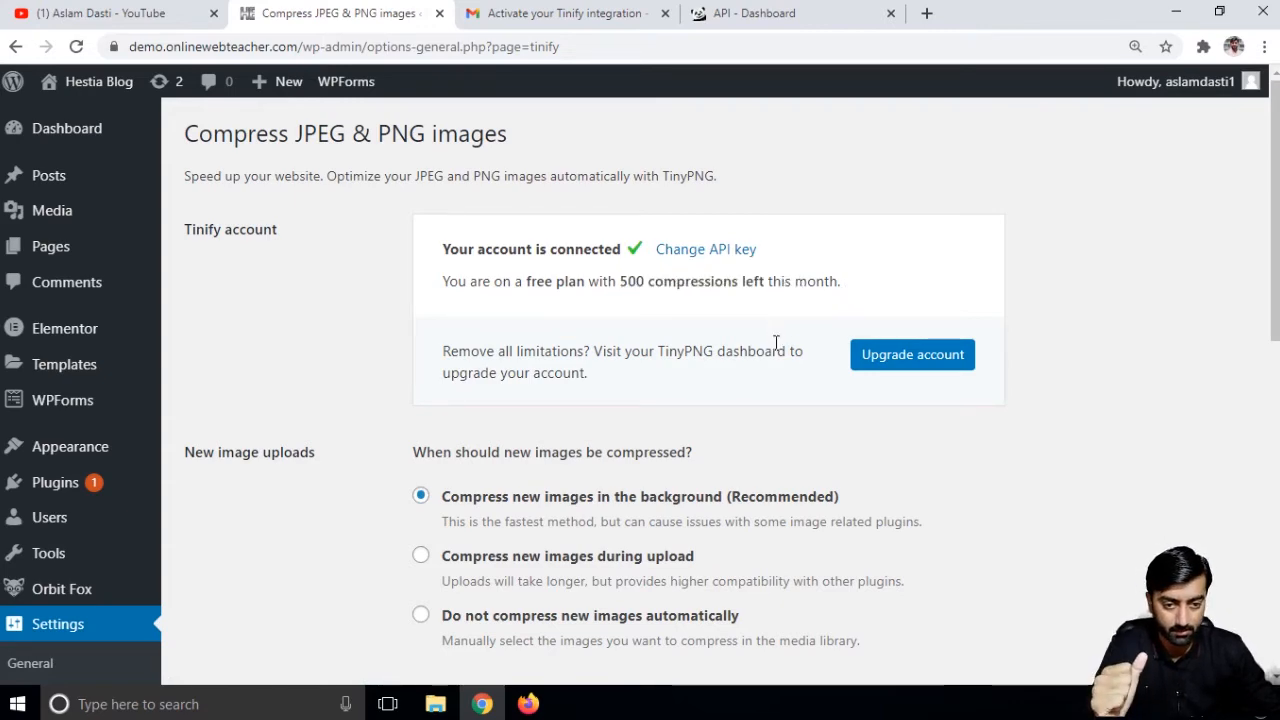
scroll(688, 407, "down", 2)
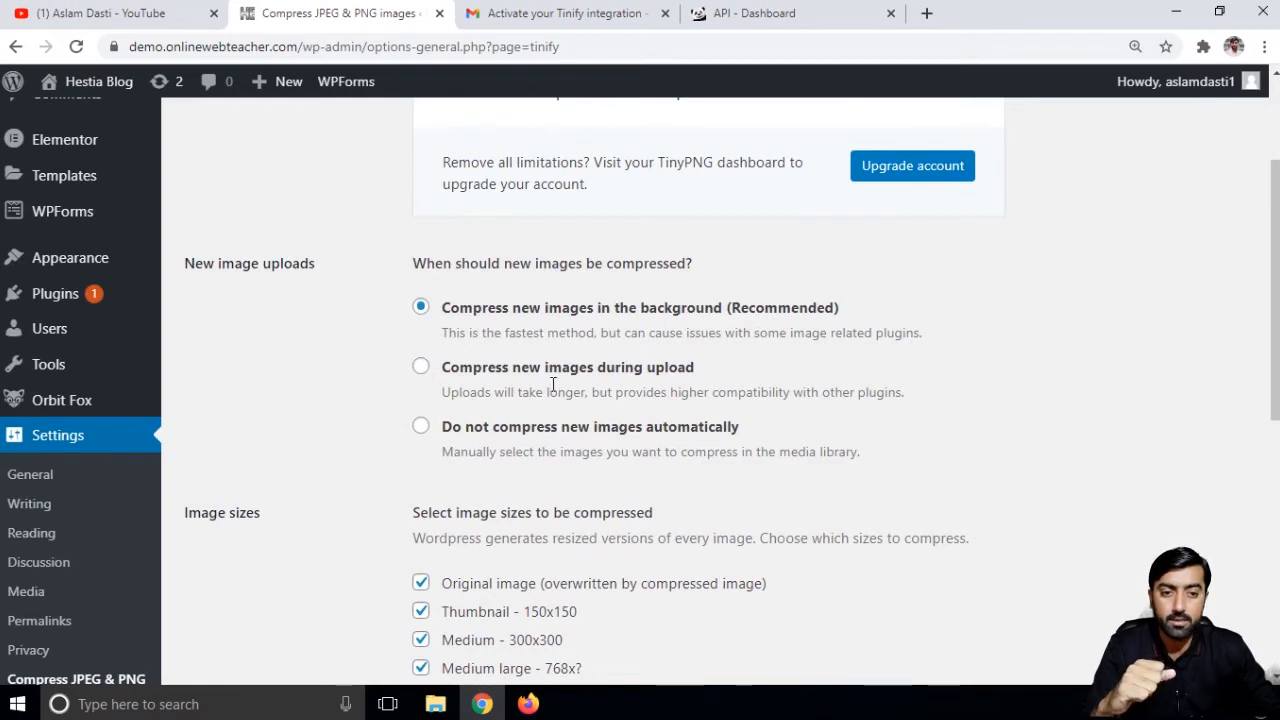
left_click(422, 372)
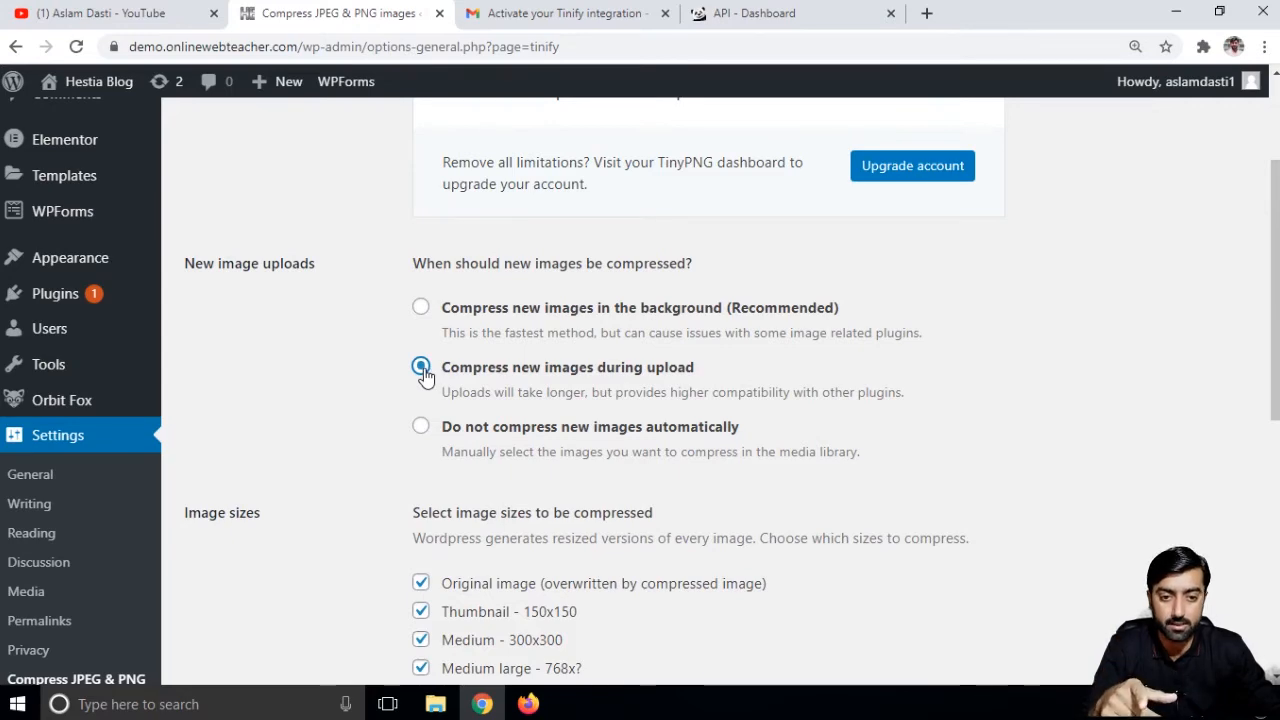
- Keep original image compression on and leave resizing of the original image off
scroll(440, 306, "down", 3)
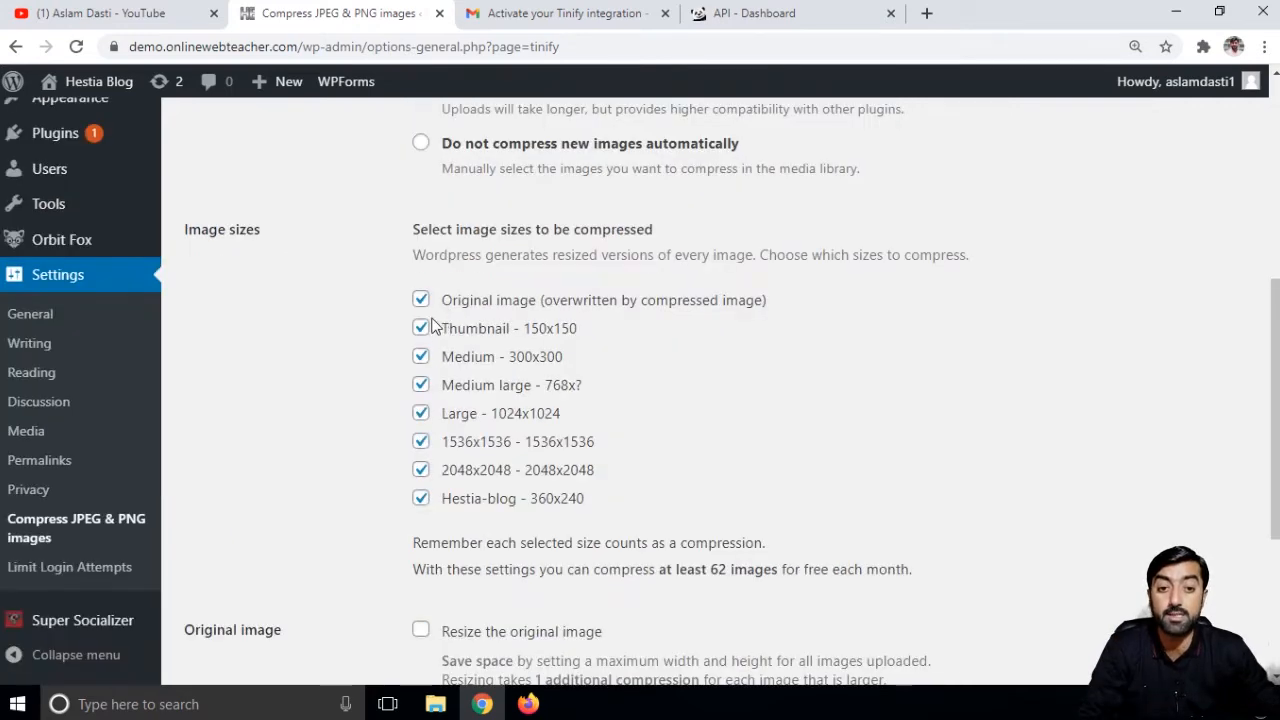
left_click(421, 302)
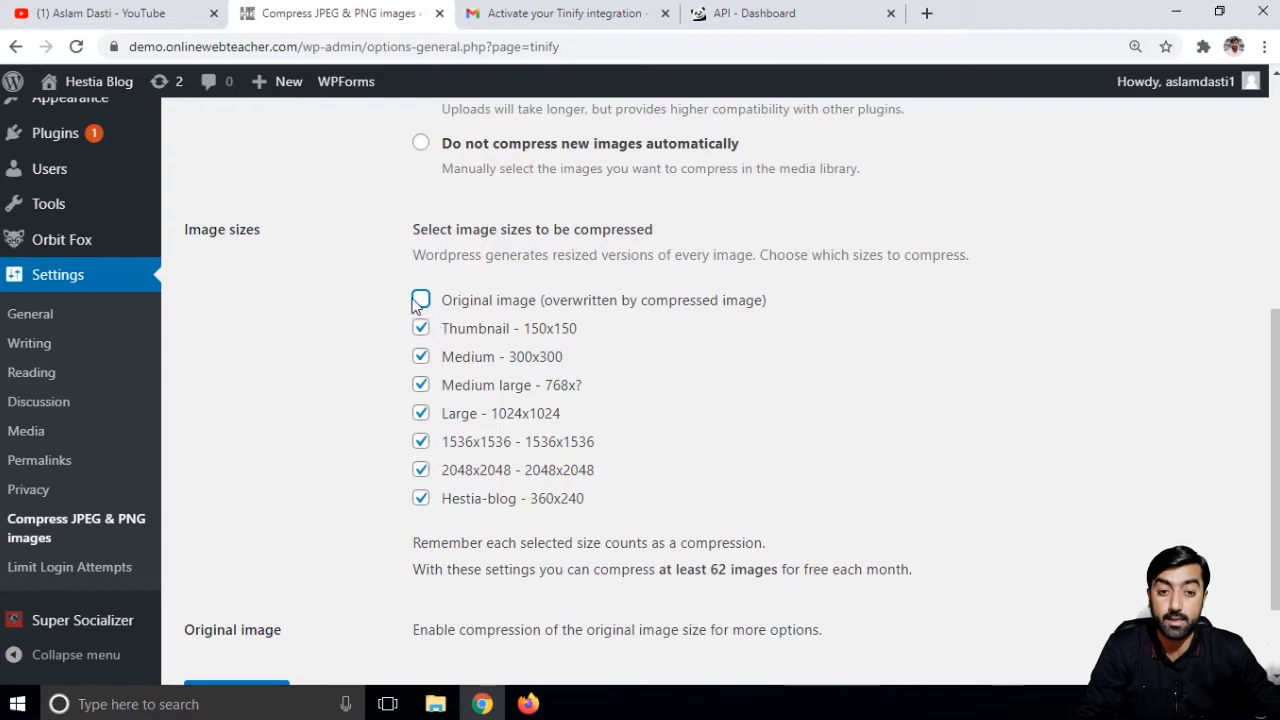
left_click(421, 299)
scroll(577, 348, "down", 3)
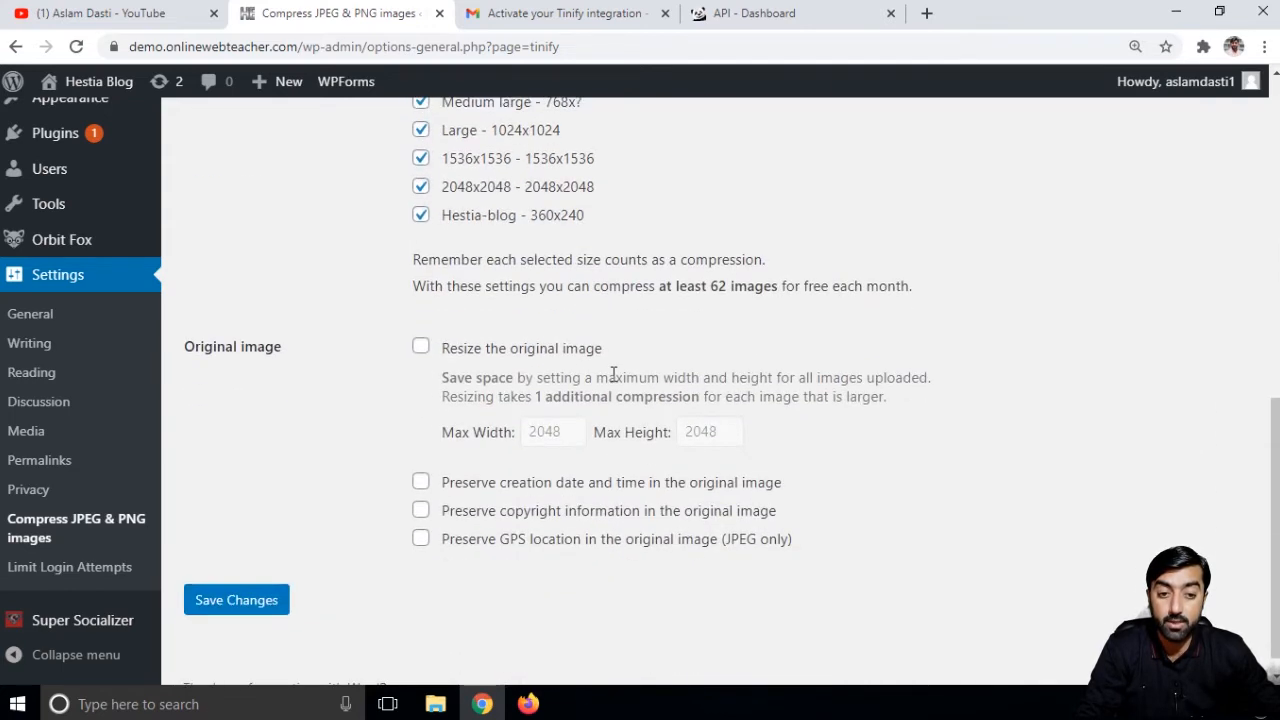
left_click(421, 348)
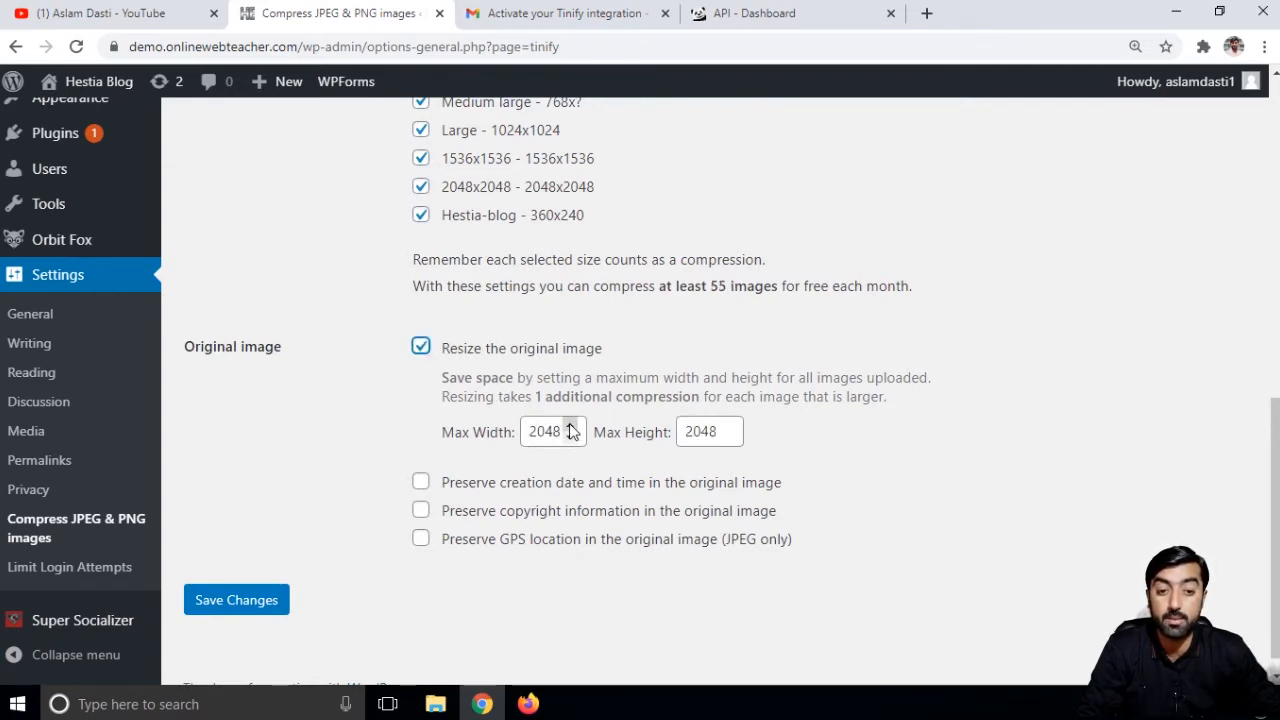
left_click(421, 348)
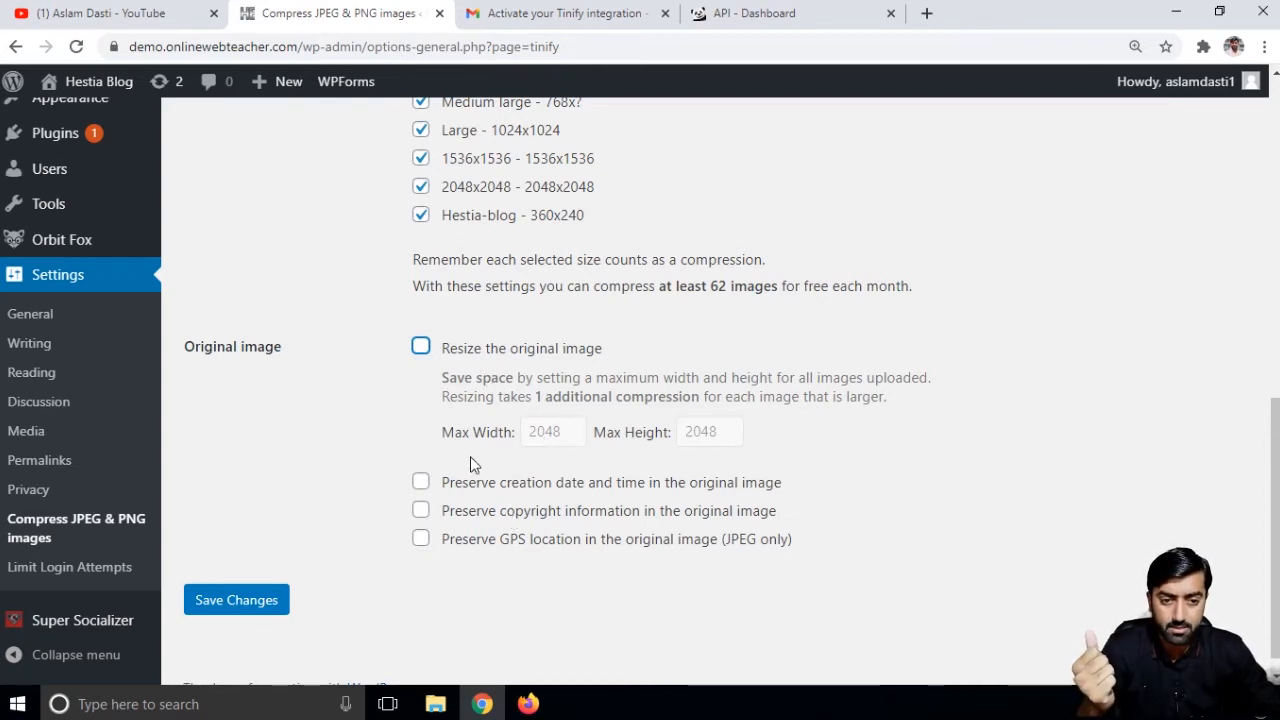
- Preserve creation date, copyright and GPS location in originals, and save the settings
left_click(421, 482)
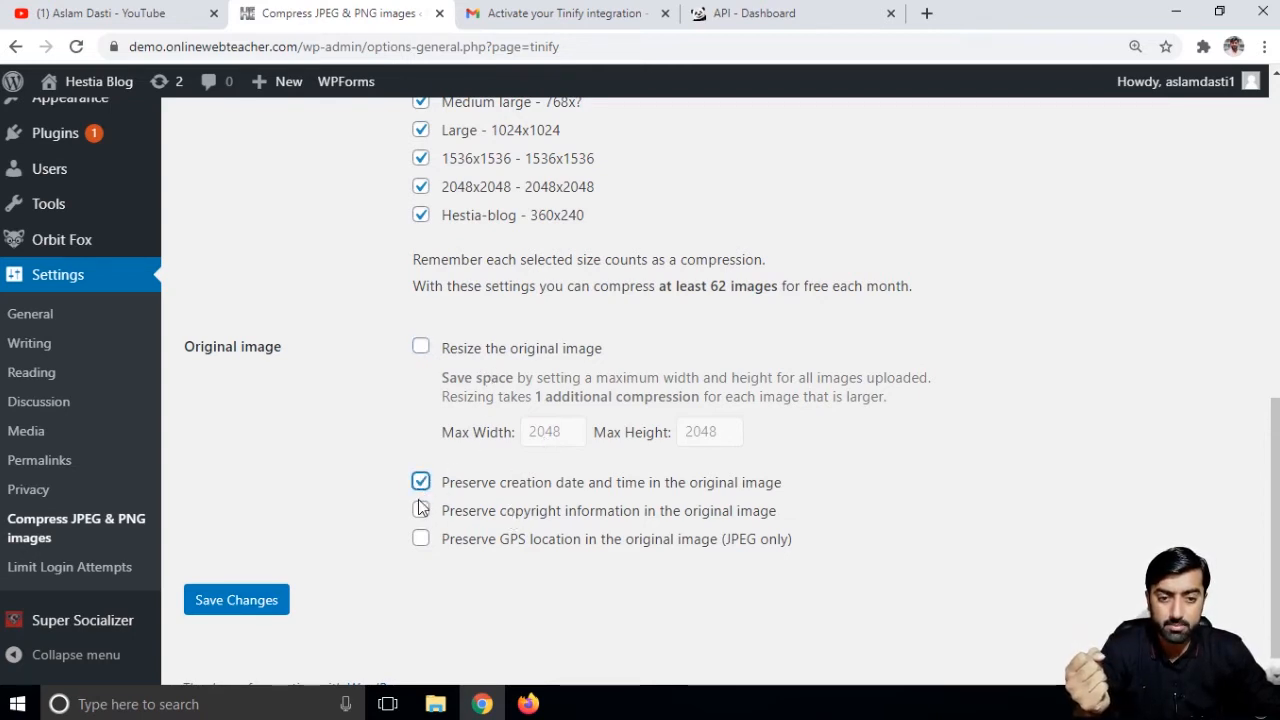
left_click(421, 512)
left_click(422, 541)
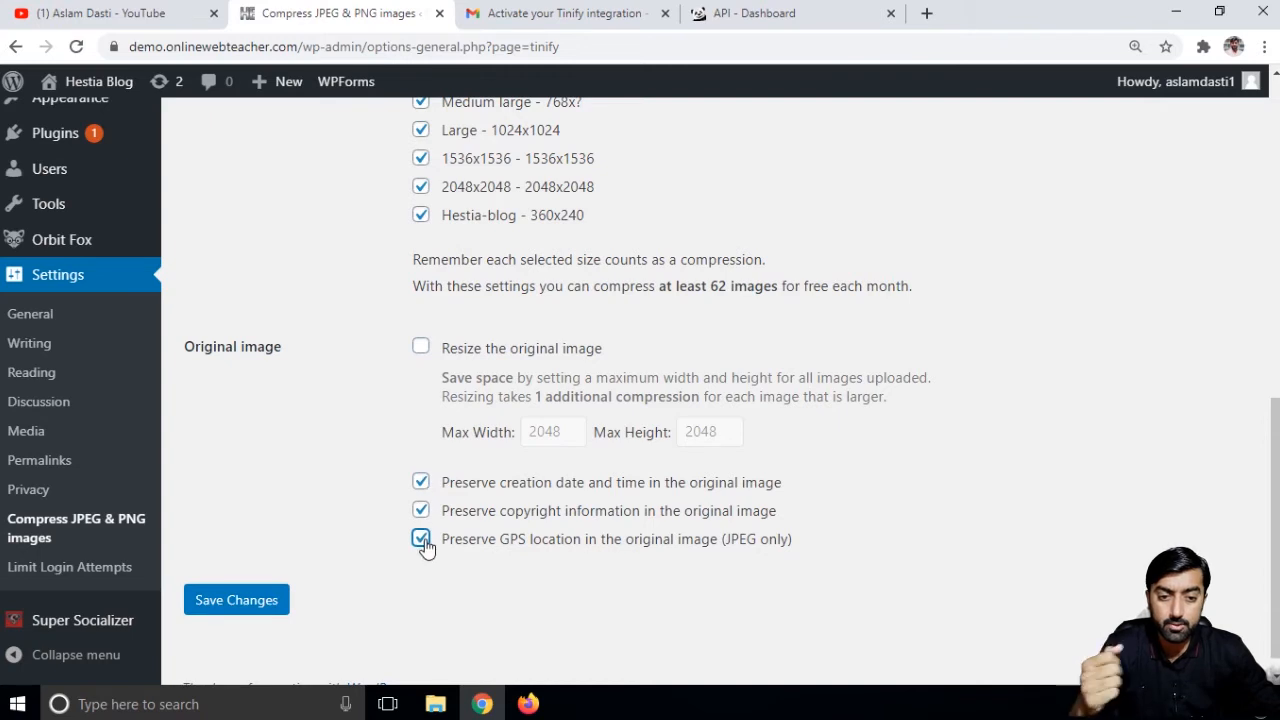
left_click(266, 601)
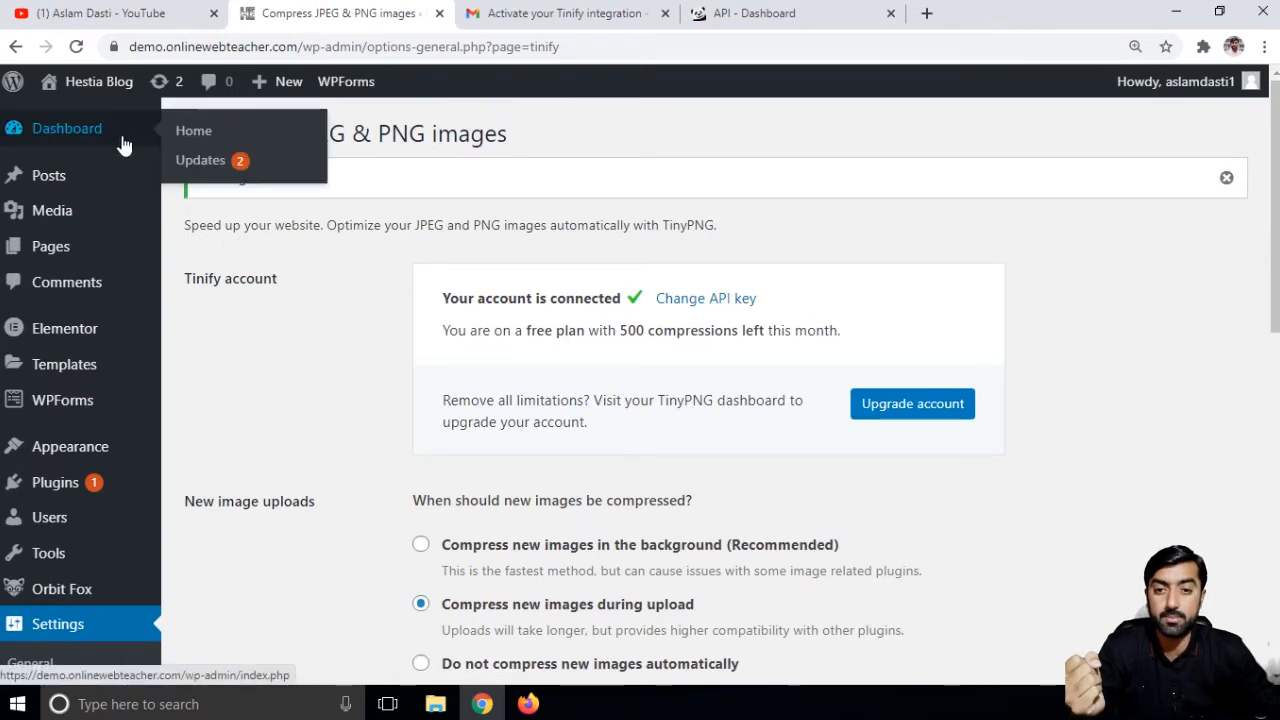
- Open Media > Bulk Optimization and review 20/20 sizes optimized, 730.71 KB to 715.08 KB
mouse_move(64, 226)
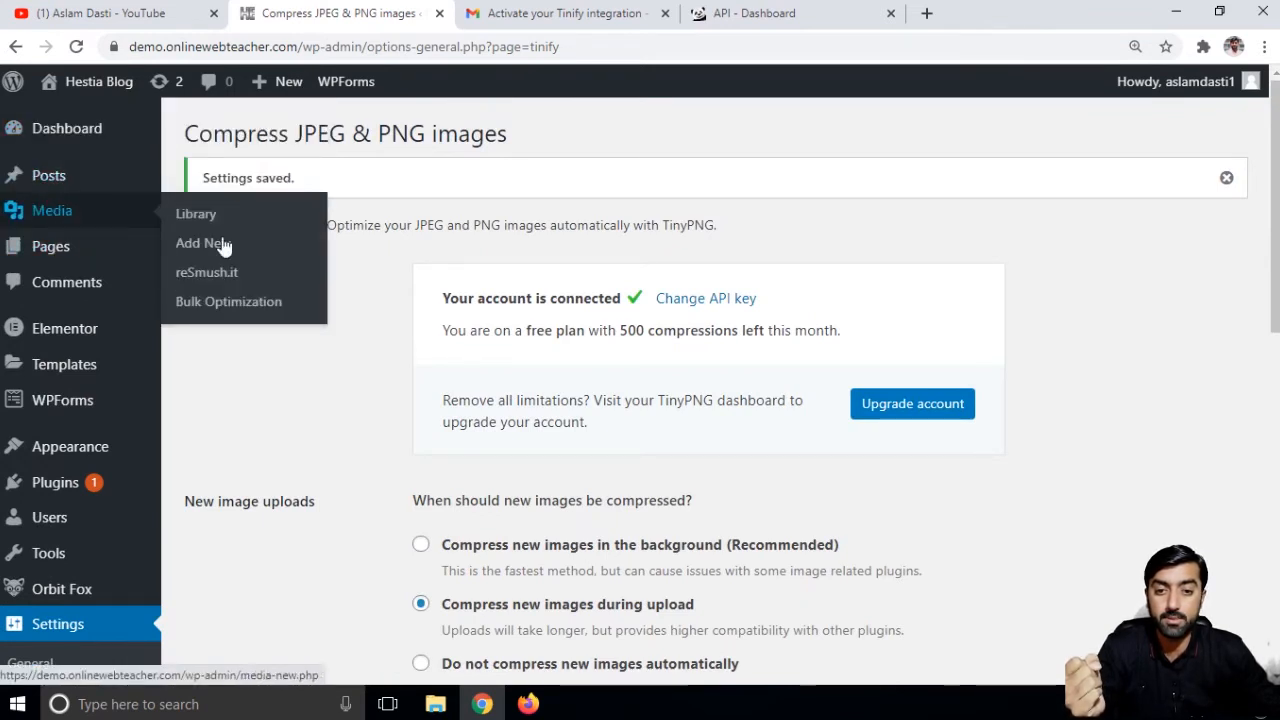
left_click(204, 299)
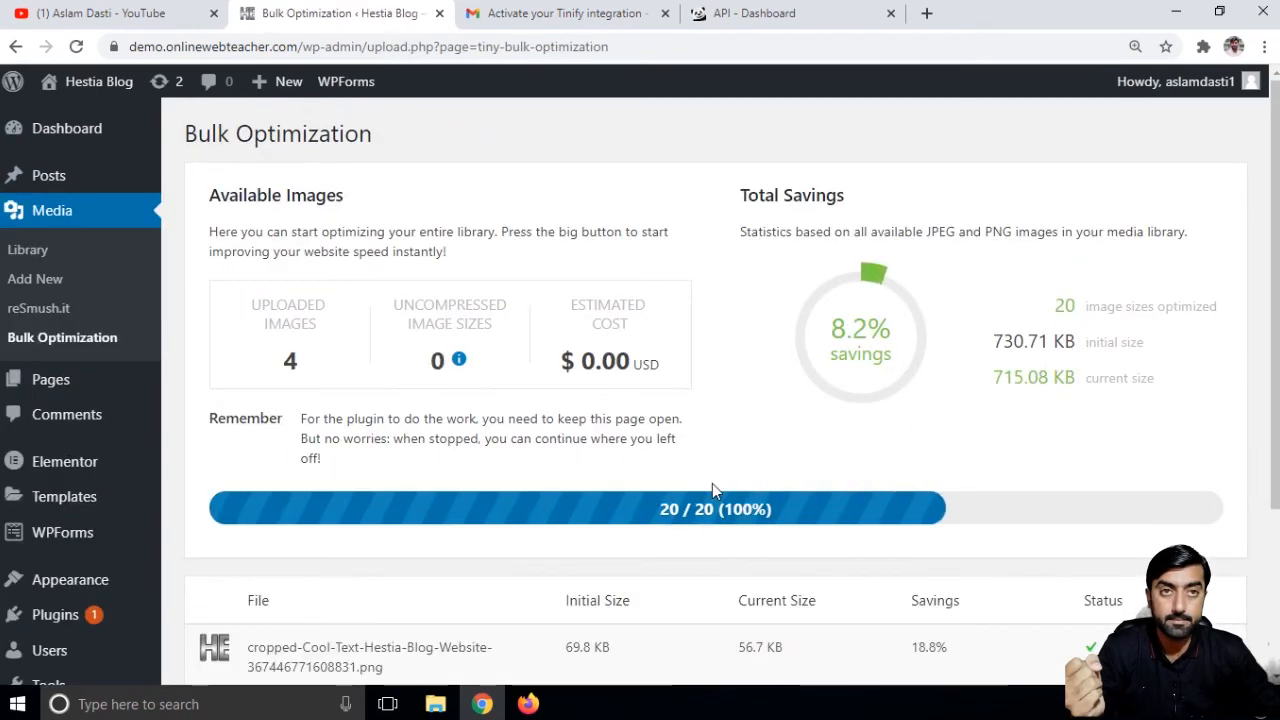
scroll(712, 484, "down", 3)
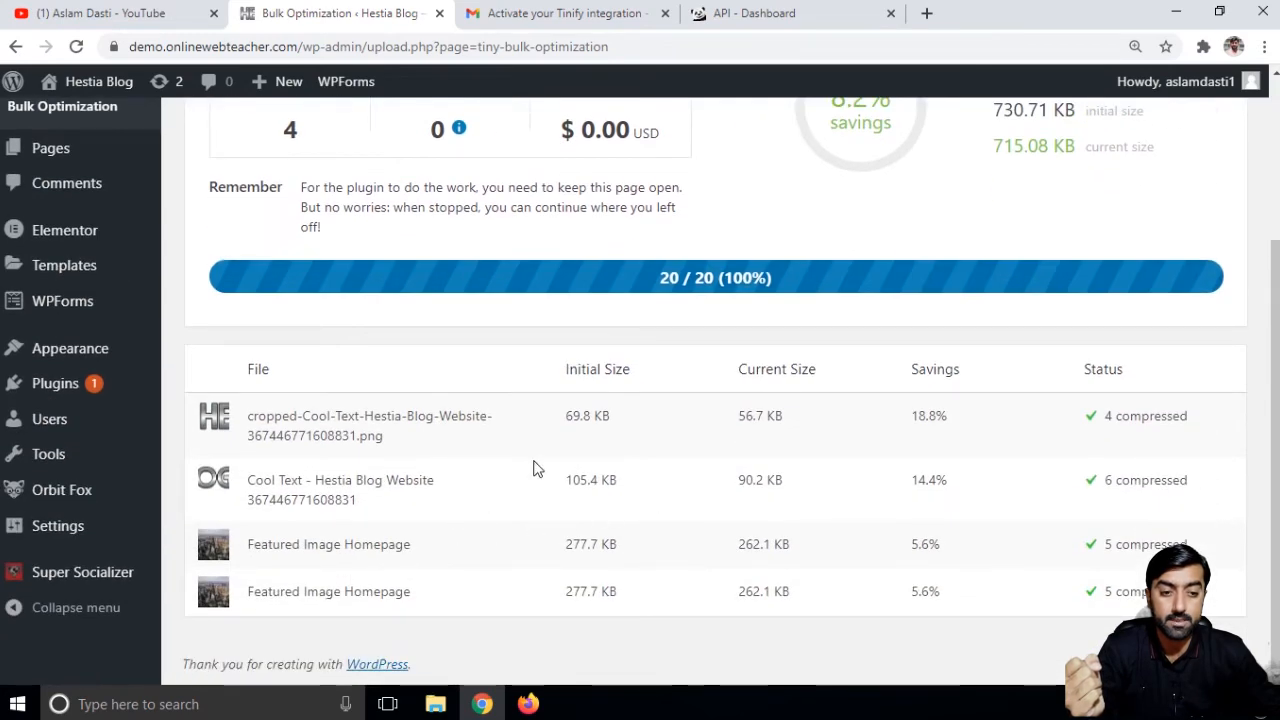
scroll(536, 467, "up", 3)
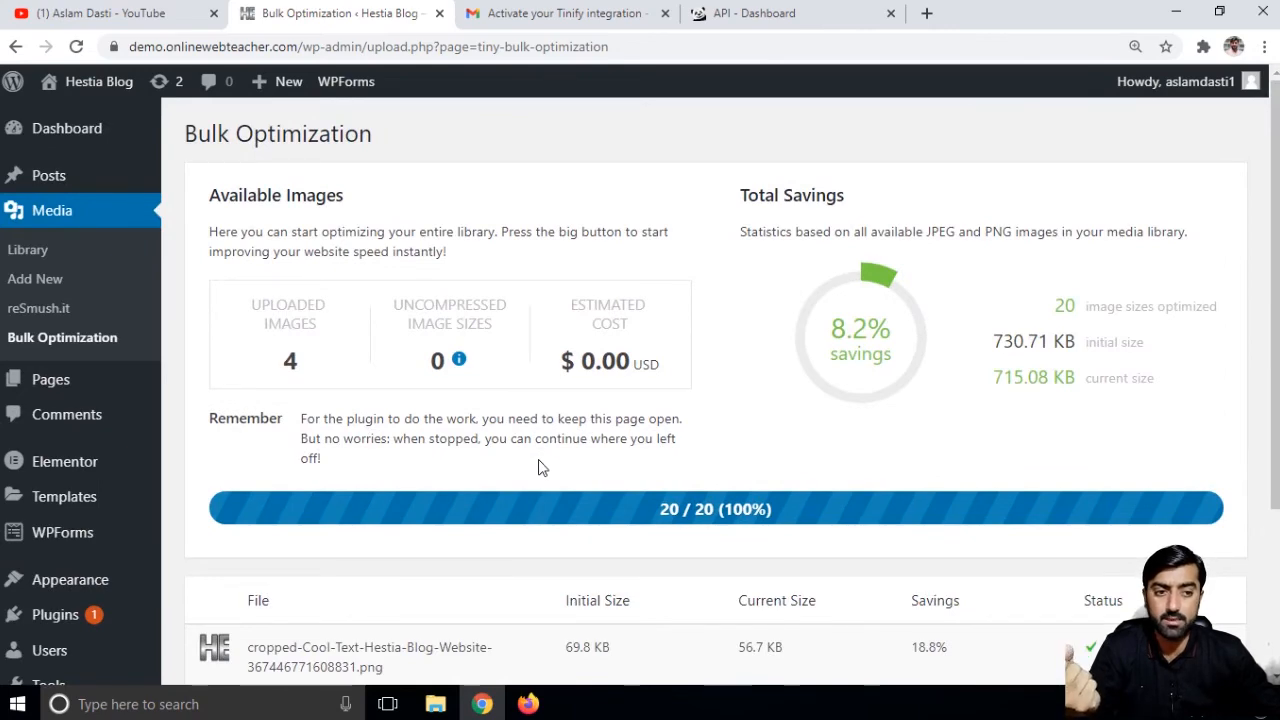
scroll(700, 466, "down", 3)
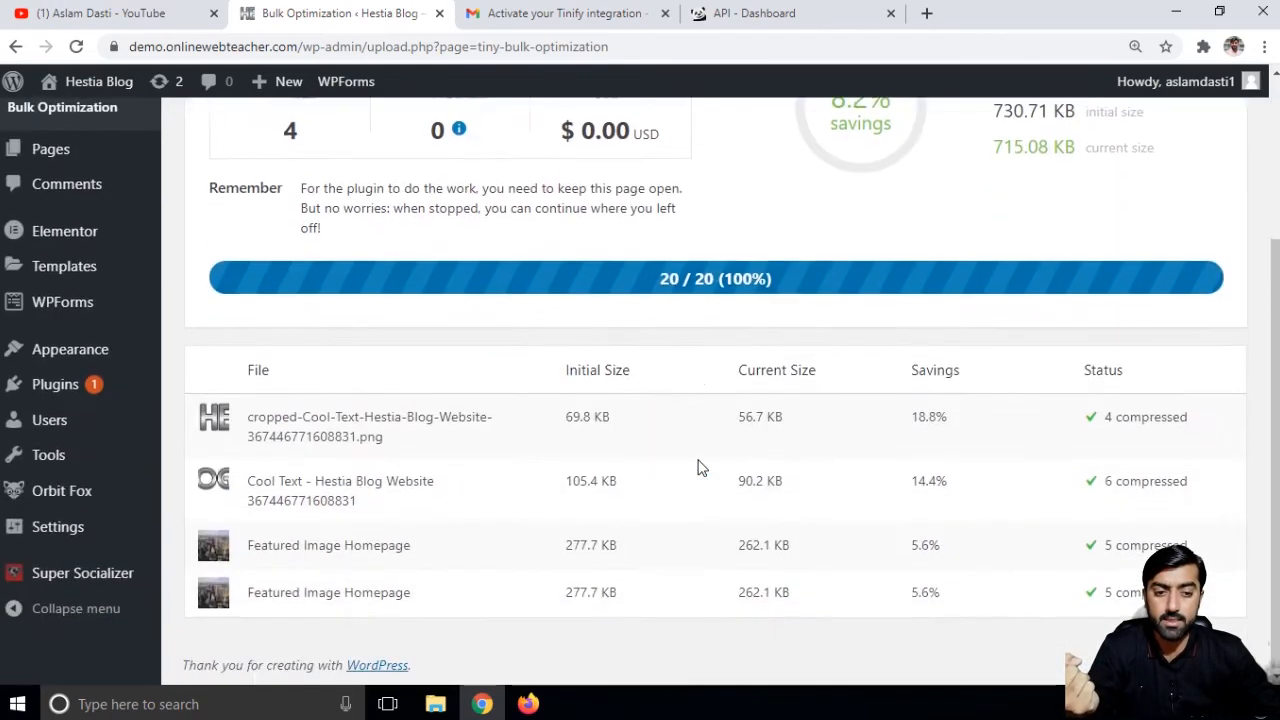
scroll(703, 470, "up", 2)
scroll(703, 468, "up", 1)
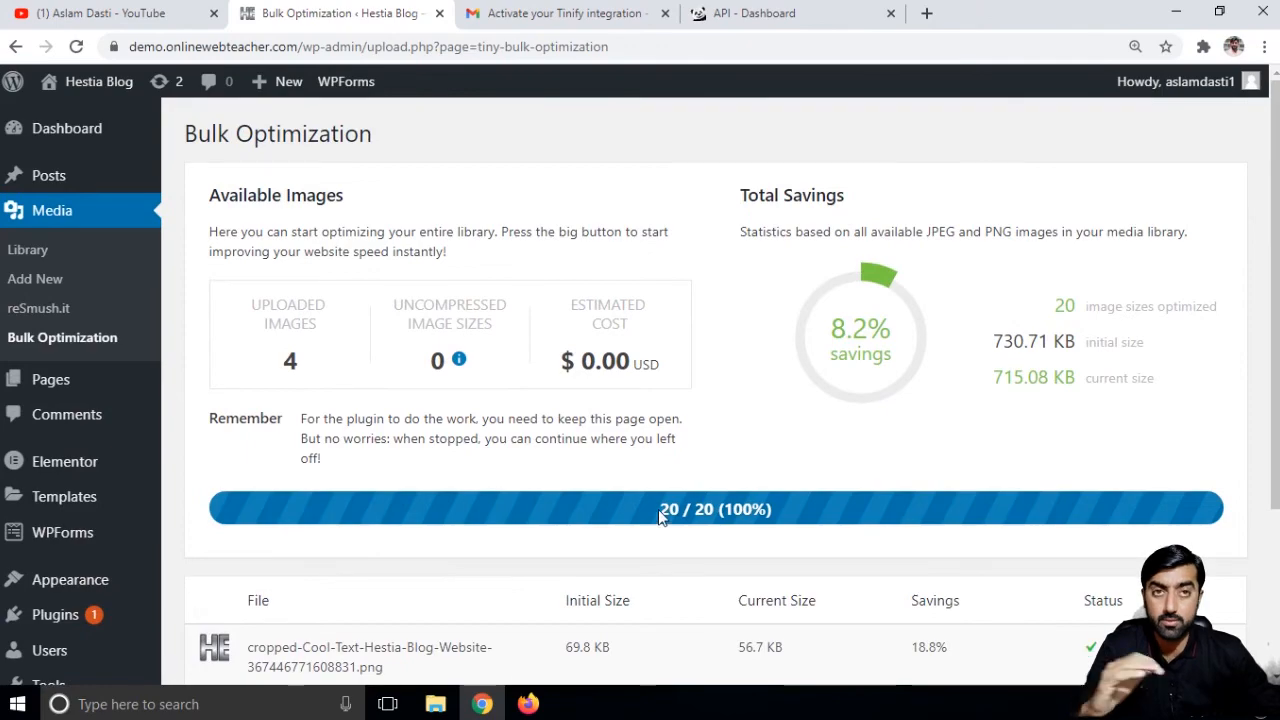